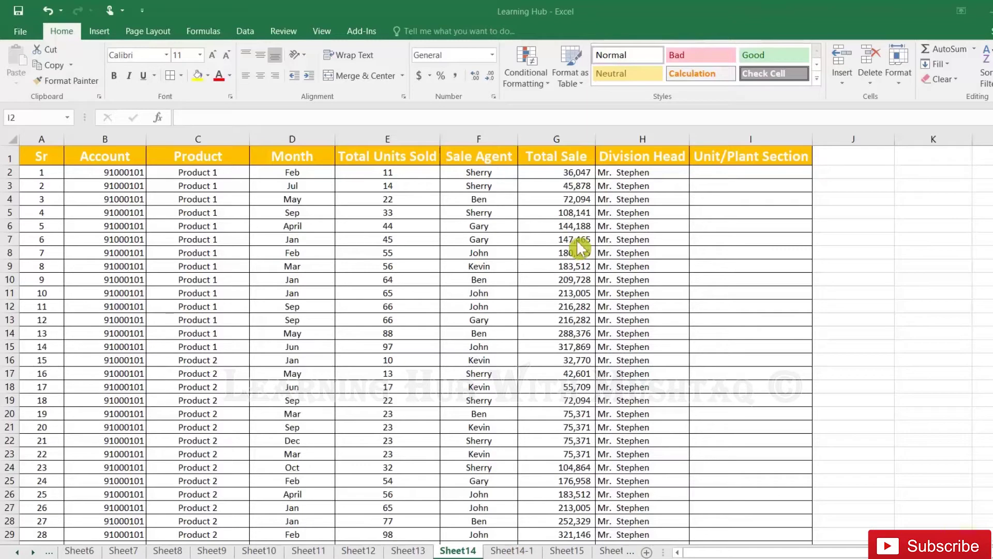
Review the existing H2 lookup formula and the Zone A entry in the Sheet14-1 table
left_click(639, 173)
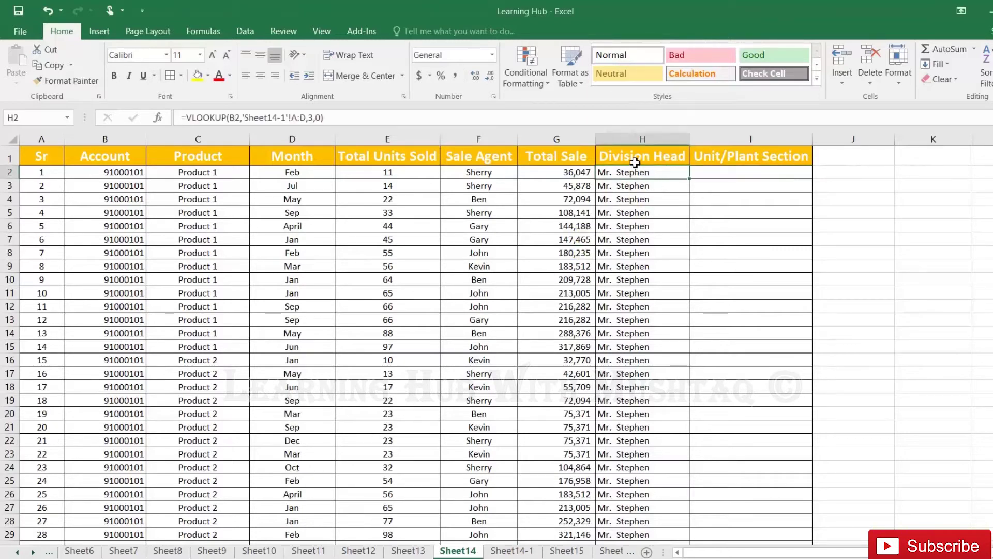
left_click(722, 173)
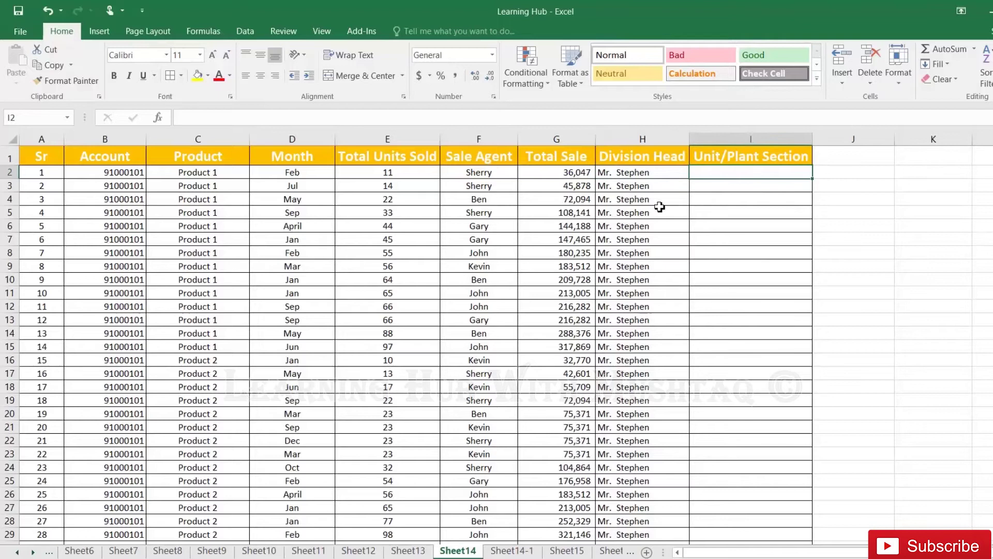
left_click(511, 550)
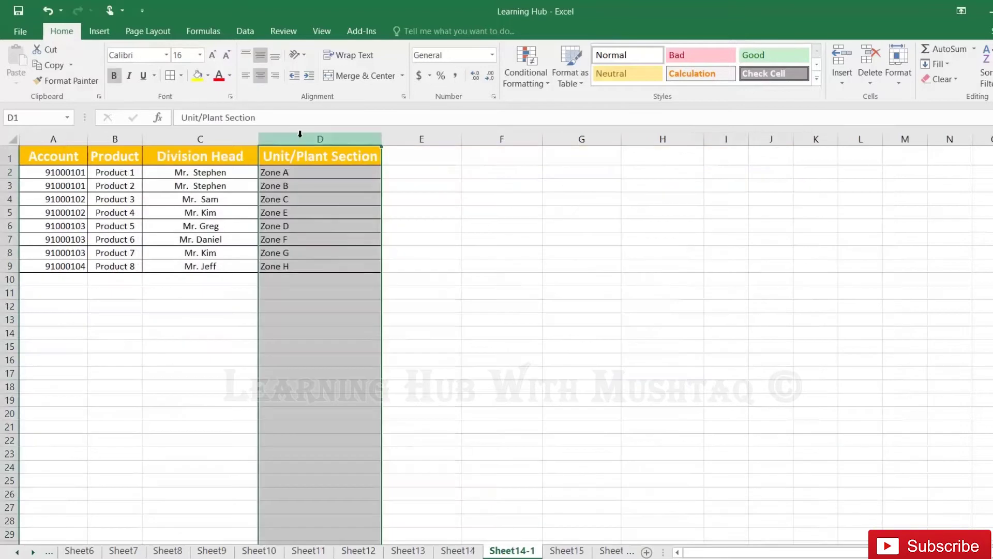
left_click(307, 173)
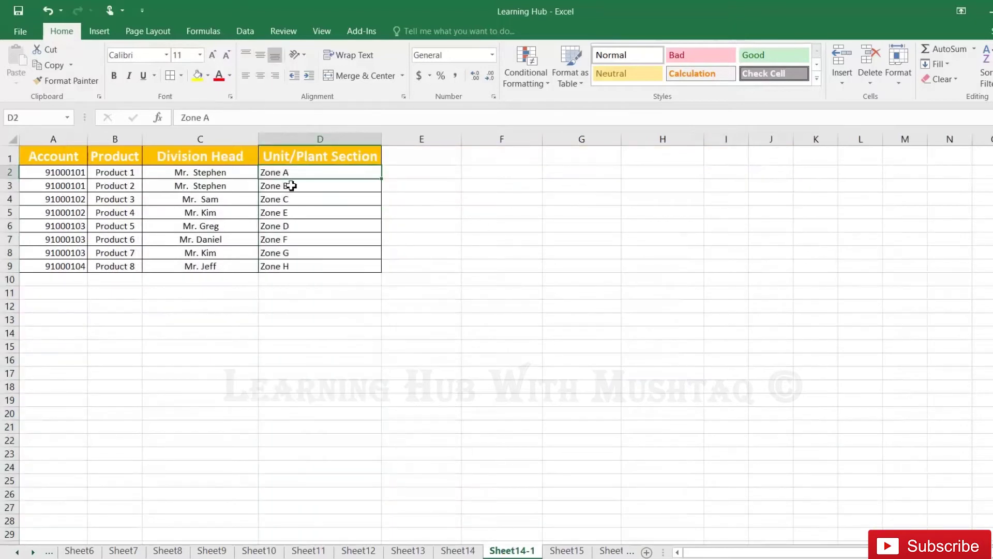
left_click(458, 550)
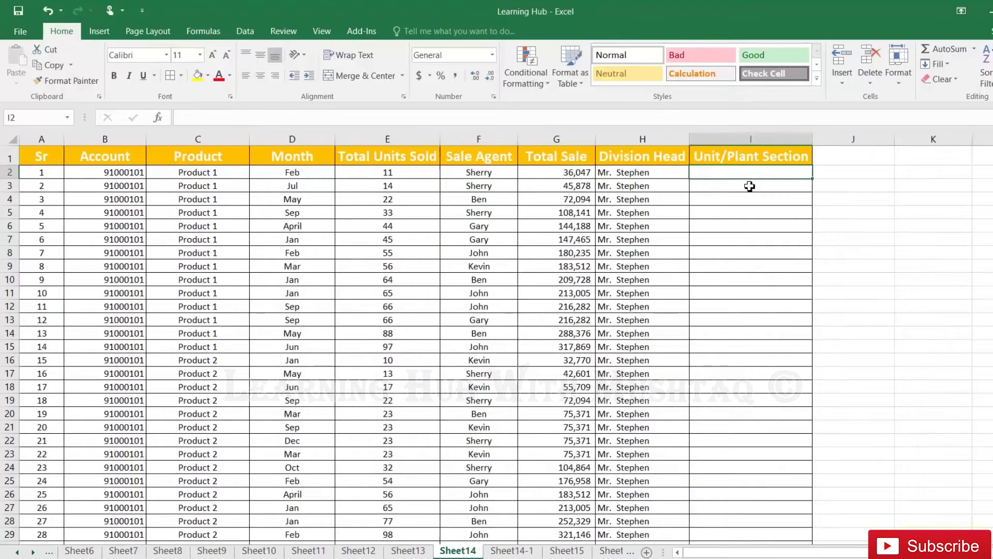
Enter =VLOOKUP(B2,'Sheet14-1'!A:D,4,0) in I2 so it returns Zone A
type("=vl")
key("Tab")
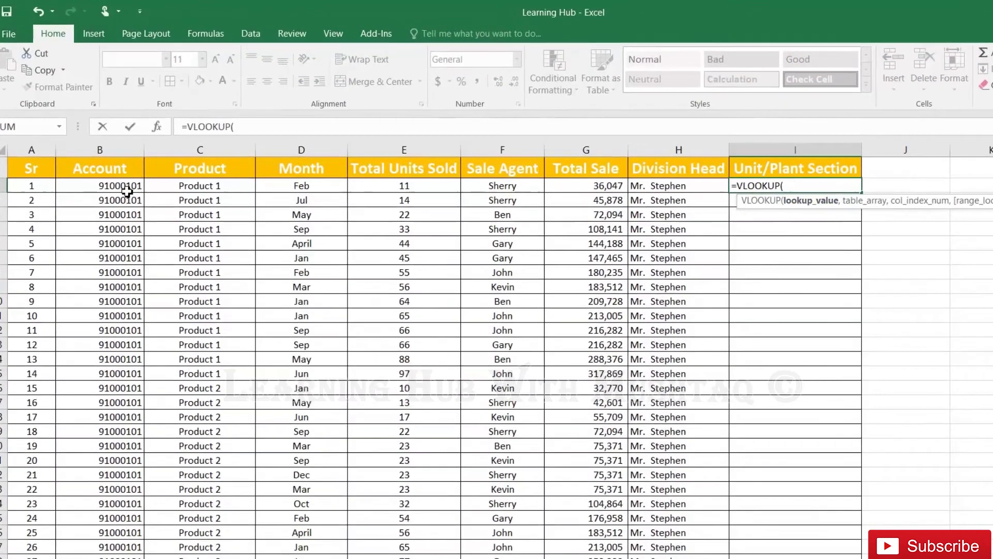
left_click(130, 175)
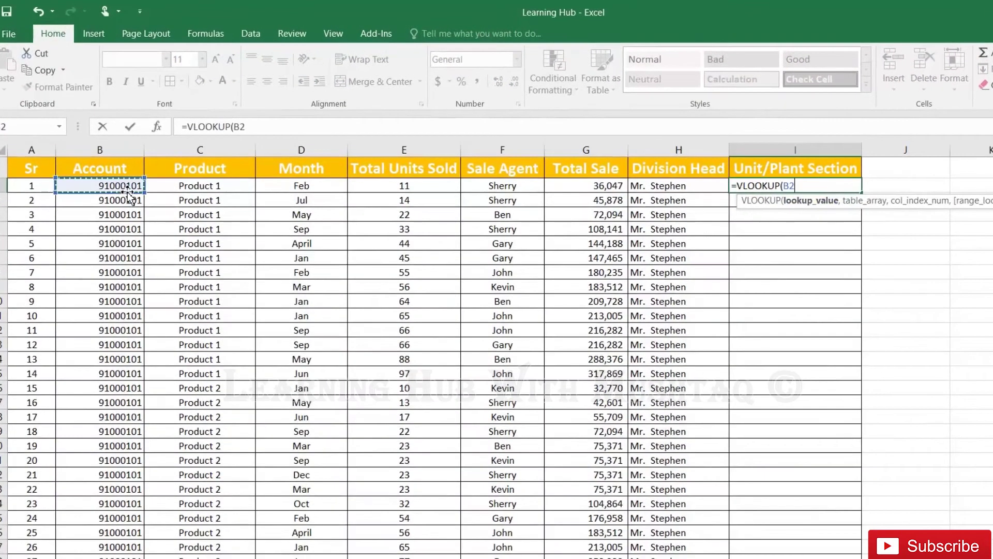
type(",")
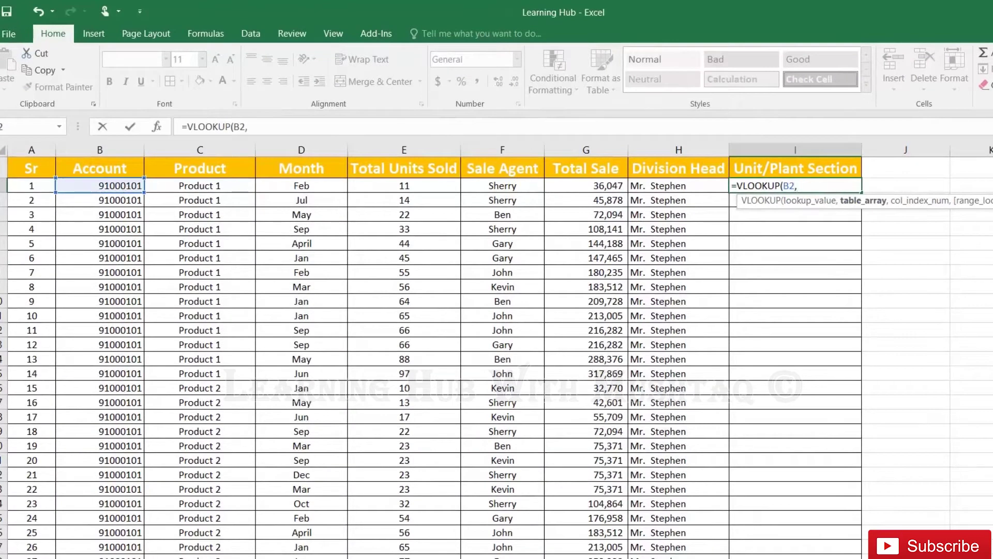
key("ctrl+Page_Down")
left_click_drag(72, 150, 274, 152)
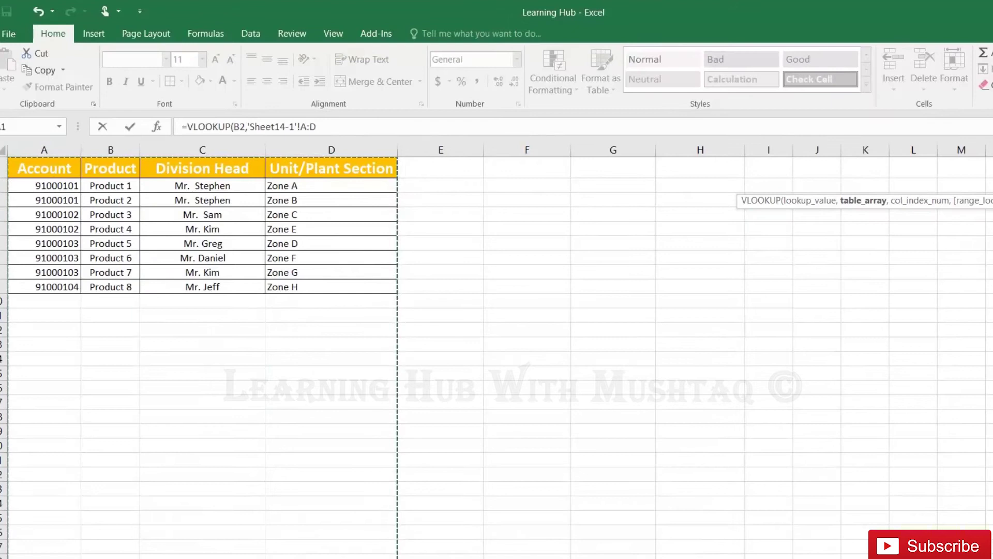
type(",")
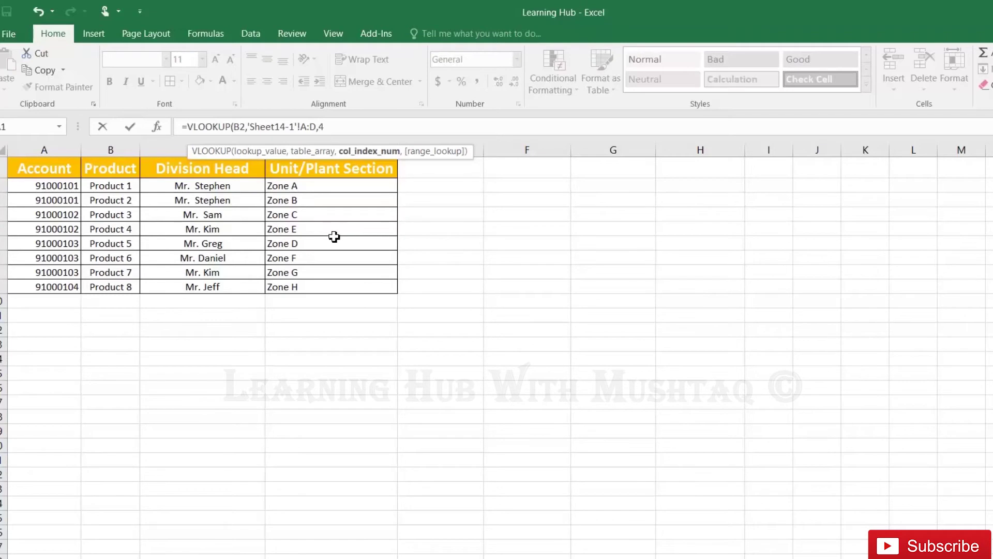
type("4,0")
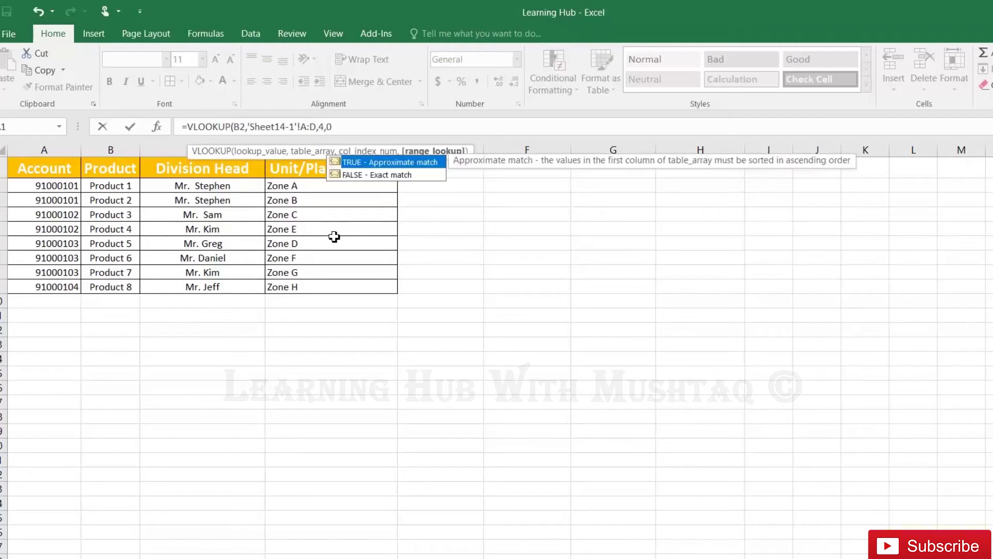
type(")")
key("Return")
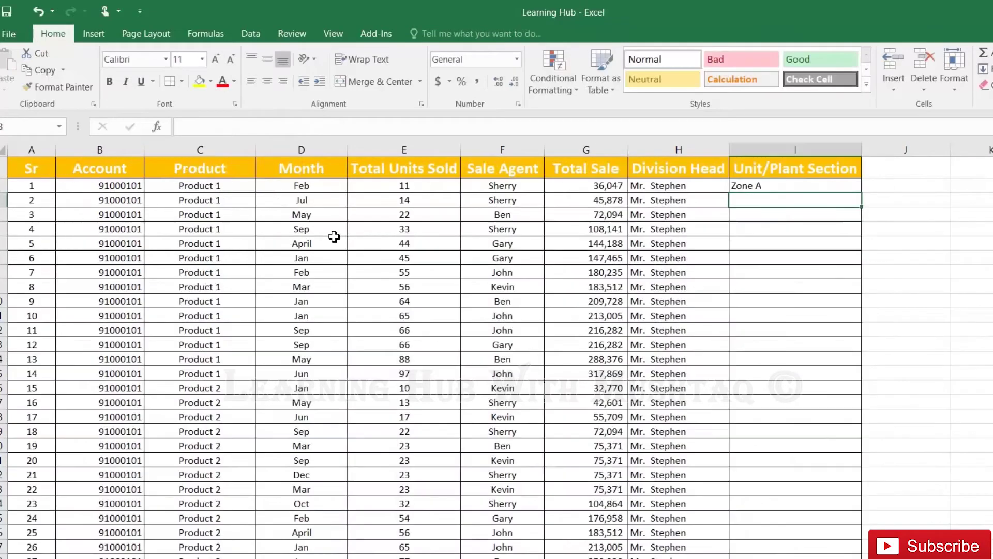
Fill the I2 lookup formula down column I and check the copy in I18
left_click(849, 185)
double_click(864, 194)
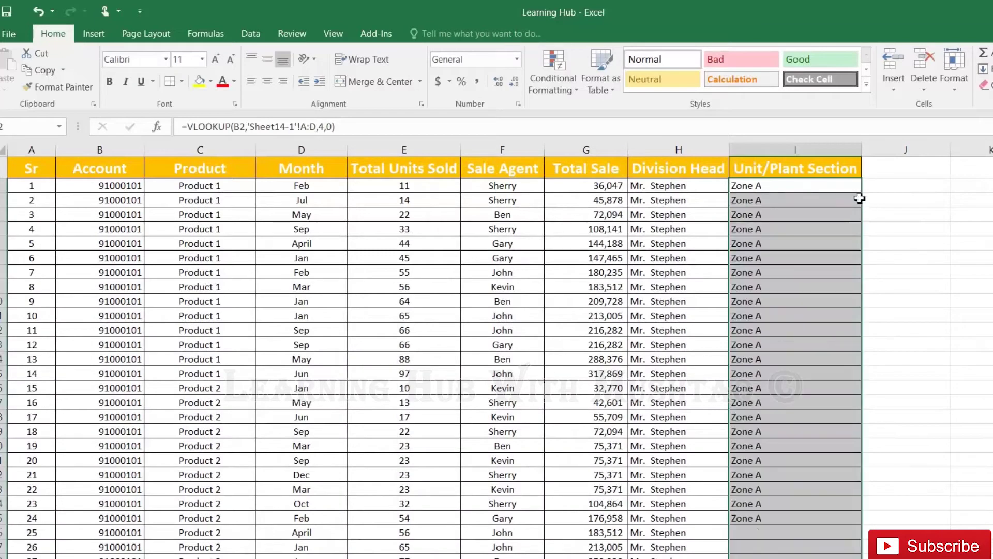
left_click(800, 414)
scroll(798, 414, "down", 2)
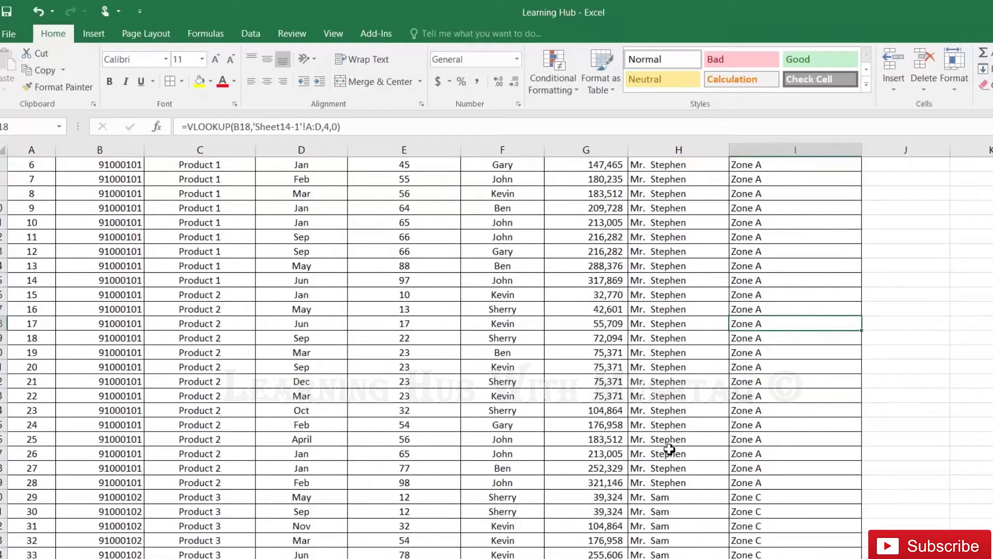
scroll(104, 393, "up", 2)
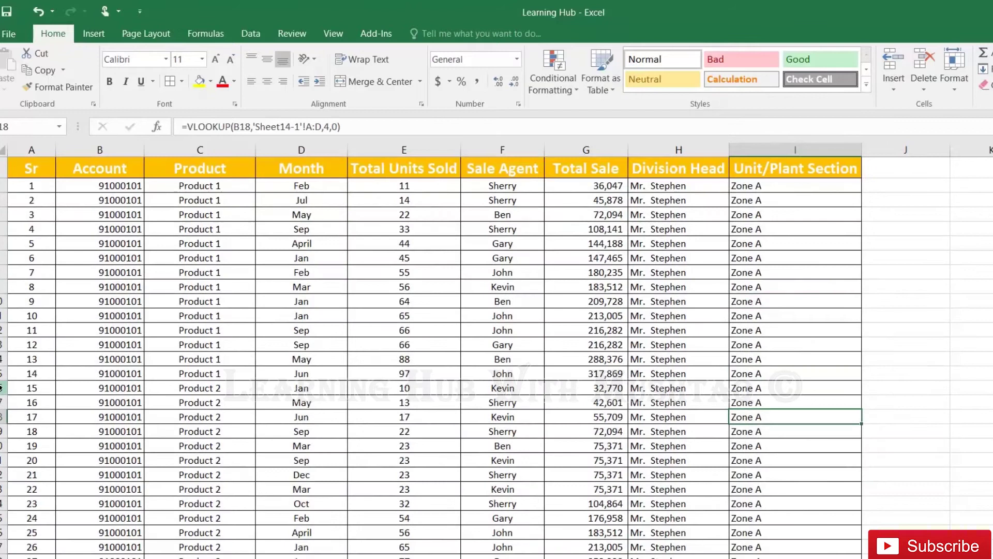
Compare the Product 2 rows' Zone A results against the Product 2 zone in Sheet14-1
left_click_drag(23, 388, 774, 548)
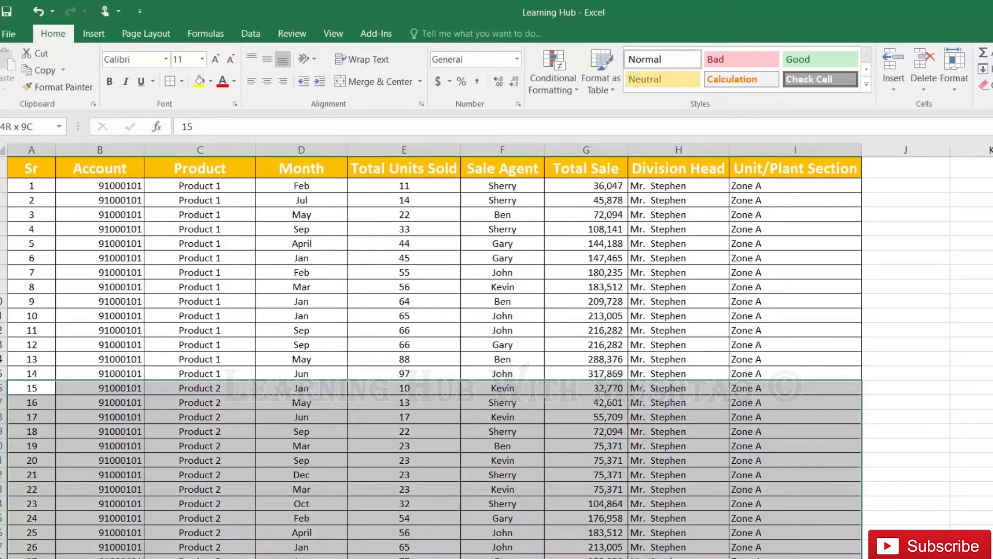
left_click(745, 504)
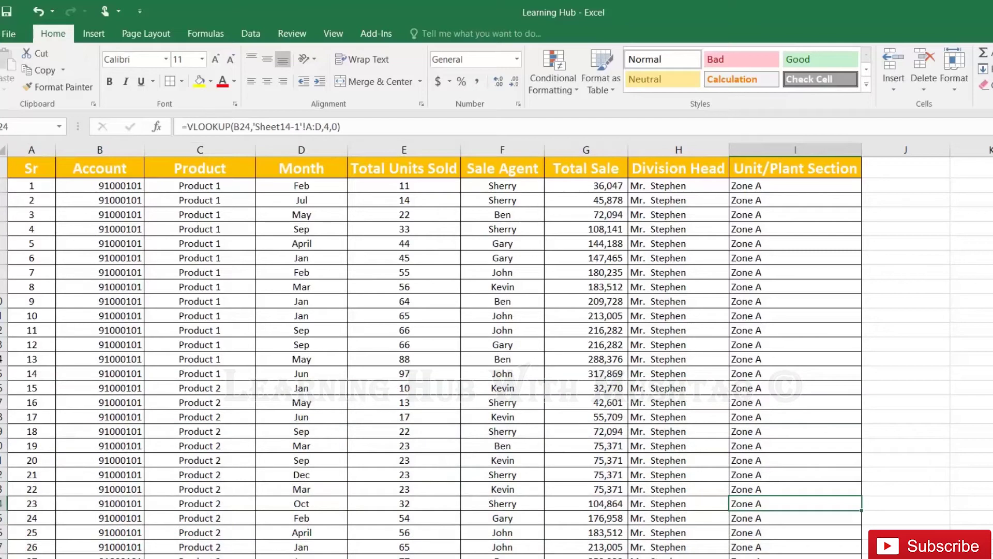
key("ctrl+Page_Down")
left_click(108, 201)
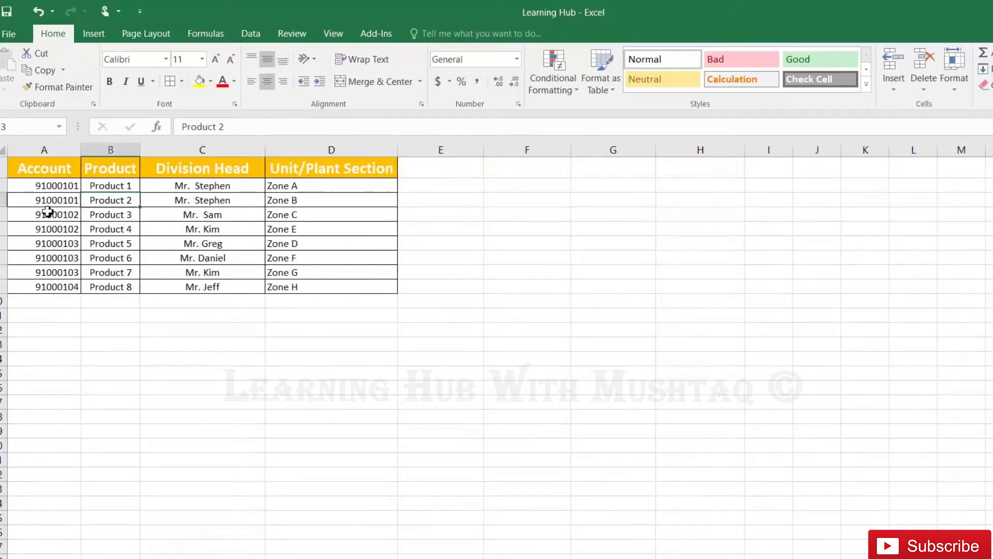
left_click(295, 201)
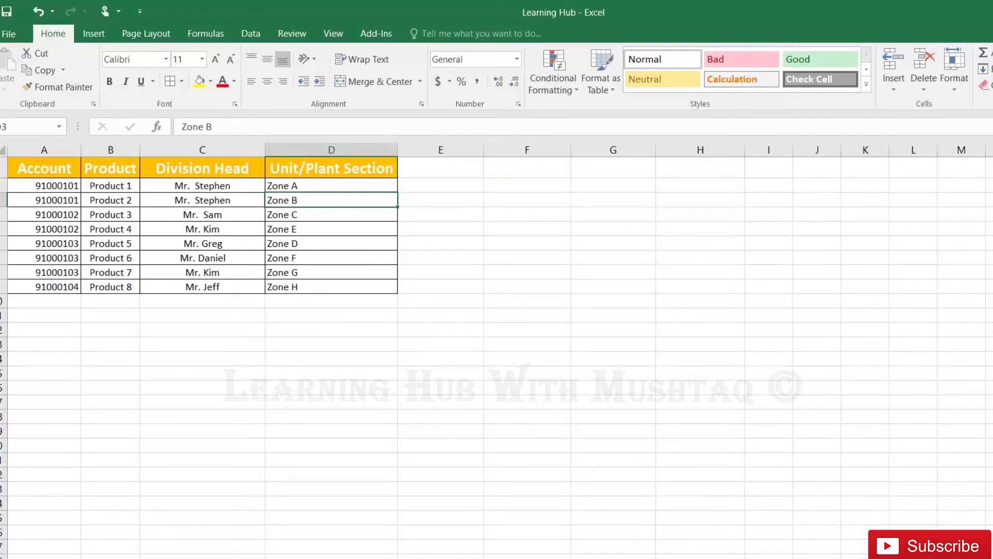
key("ctrl+Page_Up")
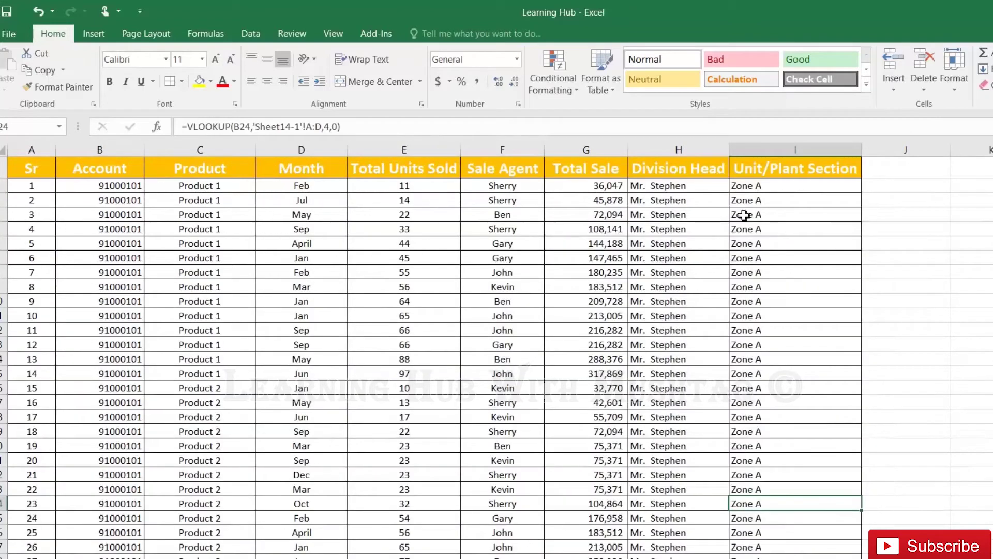
left_click(765, 184)
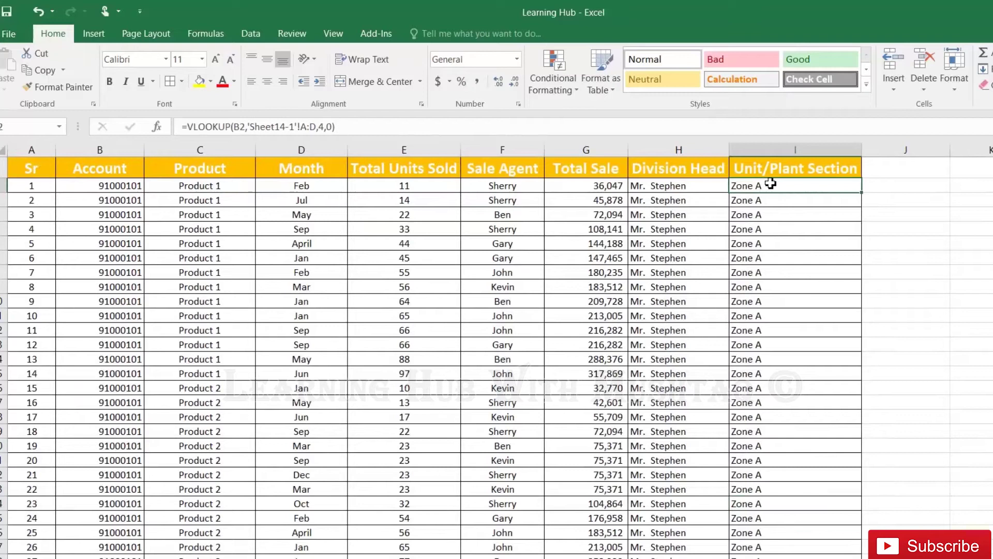
Insert a blank column I before Unit/Plant Section and give it the header Key
key("ctrl+shift+Down")
scroll(771, 182, "up", 15)
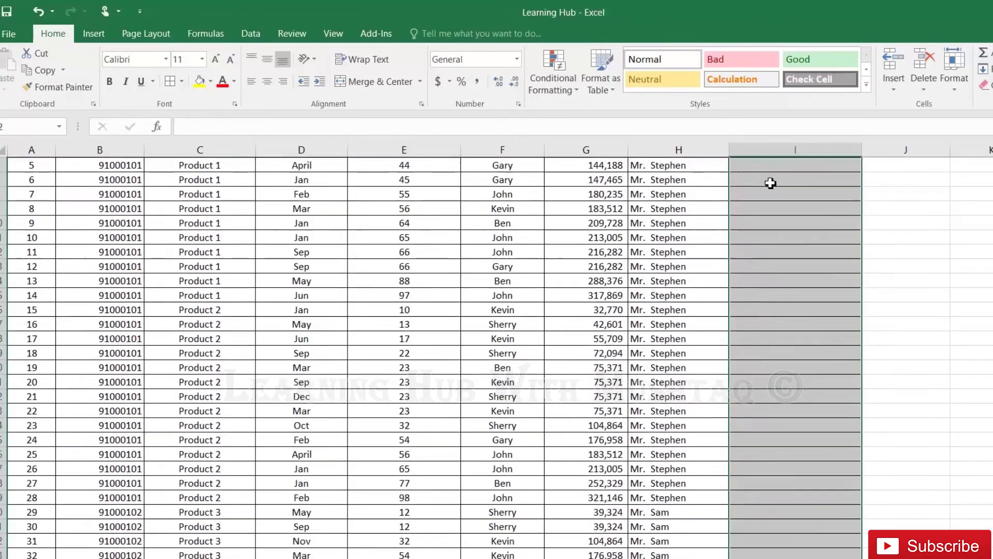
left_click(764, 167)
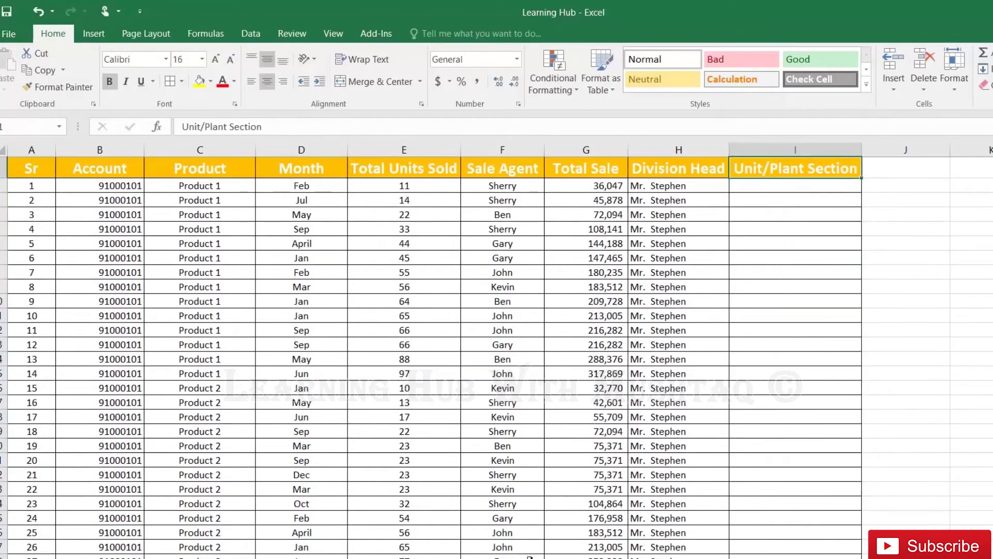
left_click(750, 150)
right_click(748, 151)
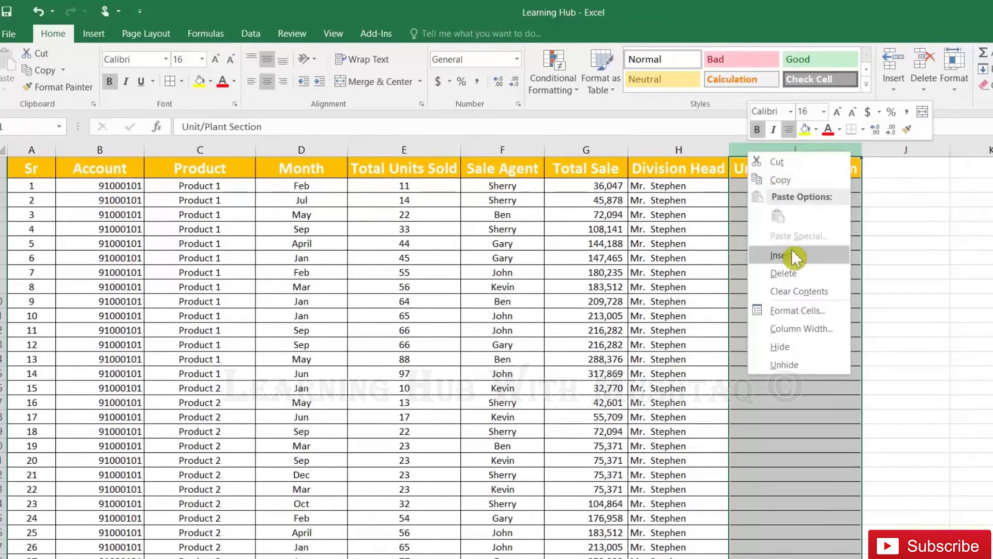
left_click(794, 256)
left_click(761, 165)
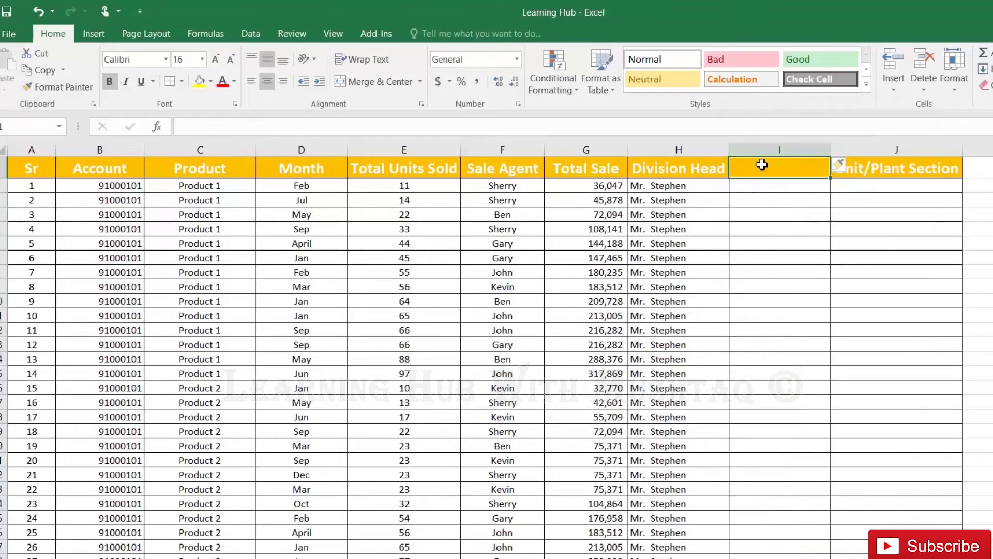
type("Key")
key("Return")
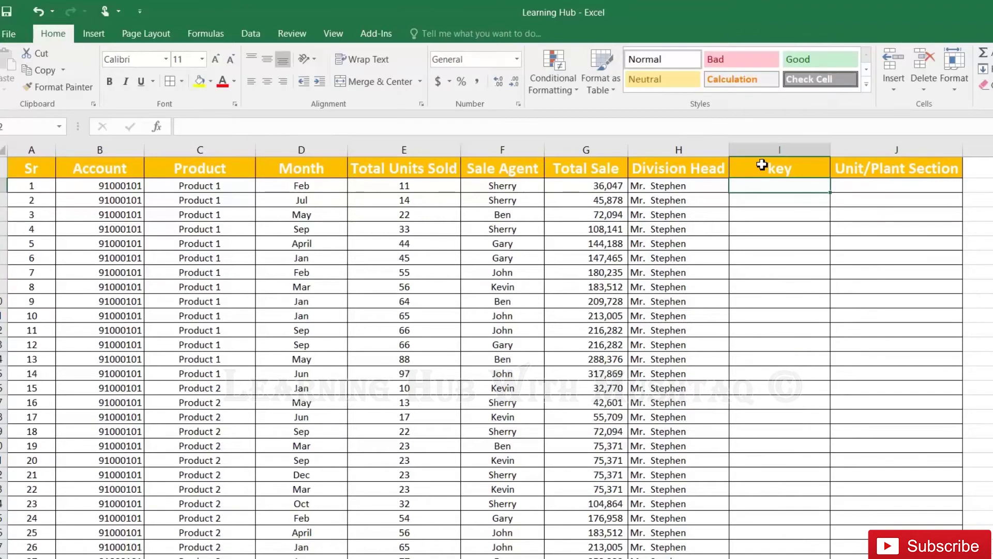
Enter =B2&C2 in I2 to join Account and Product into a key
type("=")
key("Left")
key("Left")
key("Left")
key("Left")
key("Left")
key("Left")
key("Left")
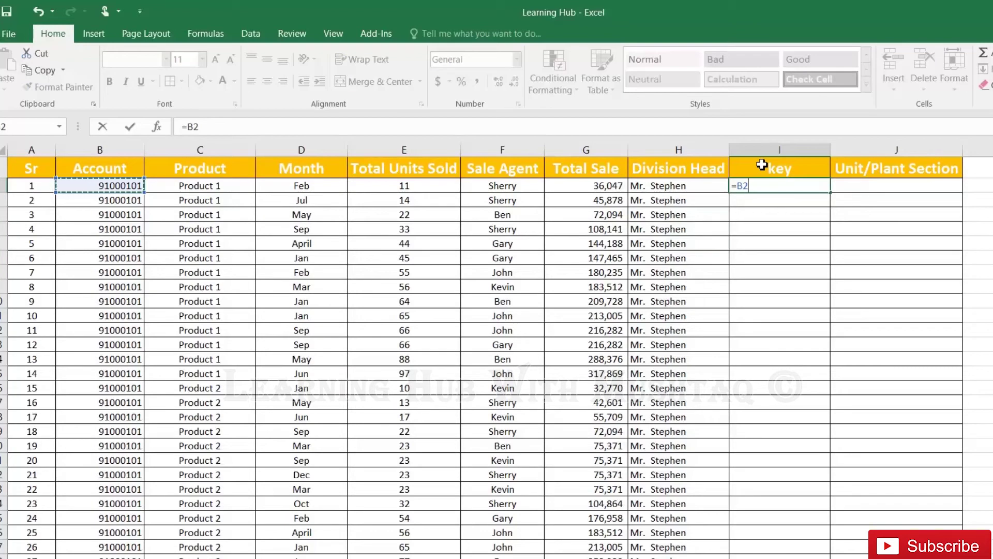
type("&")
key("Left")
key("Left")
key("Left")
key("Left")
key("Left")
key("Left")
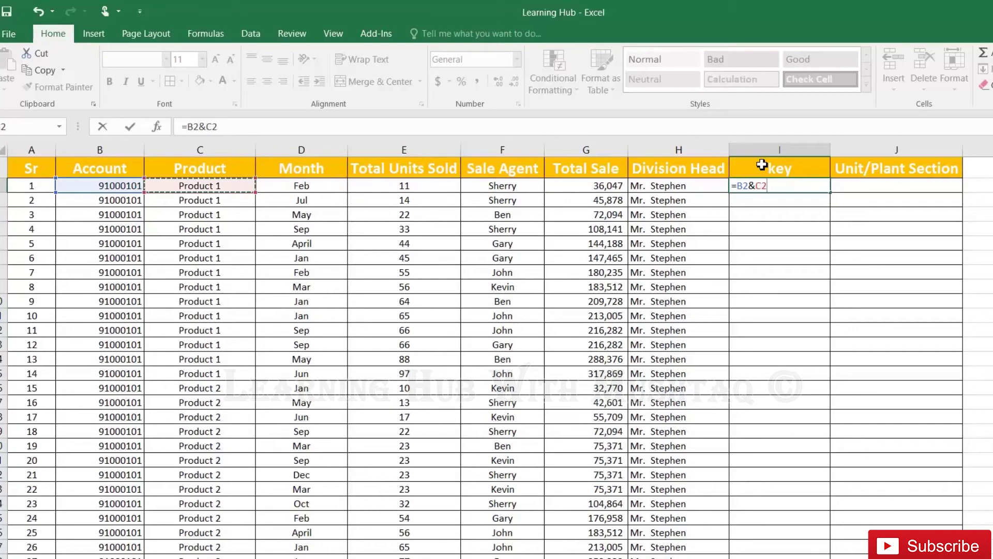
key("Return")
Fill the key formula down column I, spot-check I15–I17, then move to Sheet14-1
left_click(825, 188)
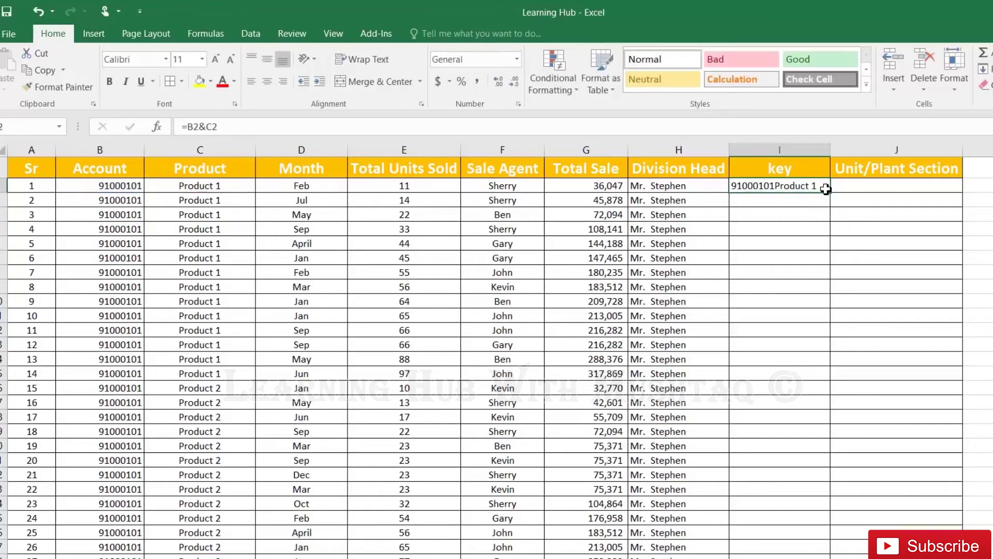
double_click(830, 192)
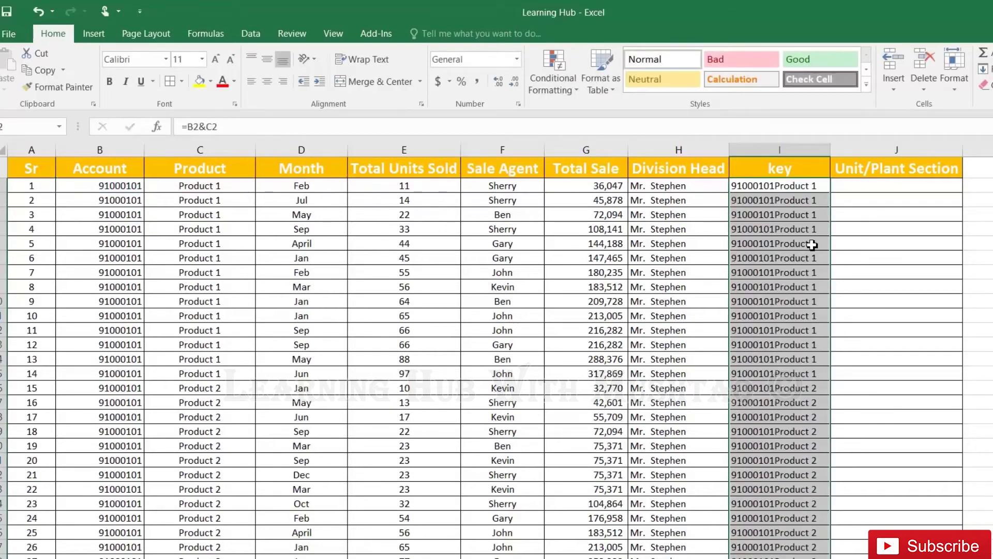
left_click(791, 396)
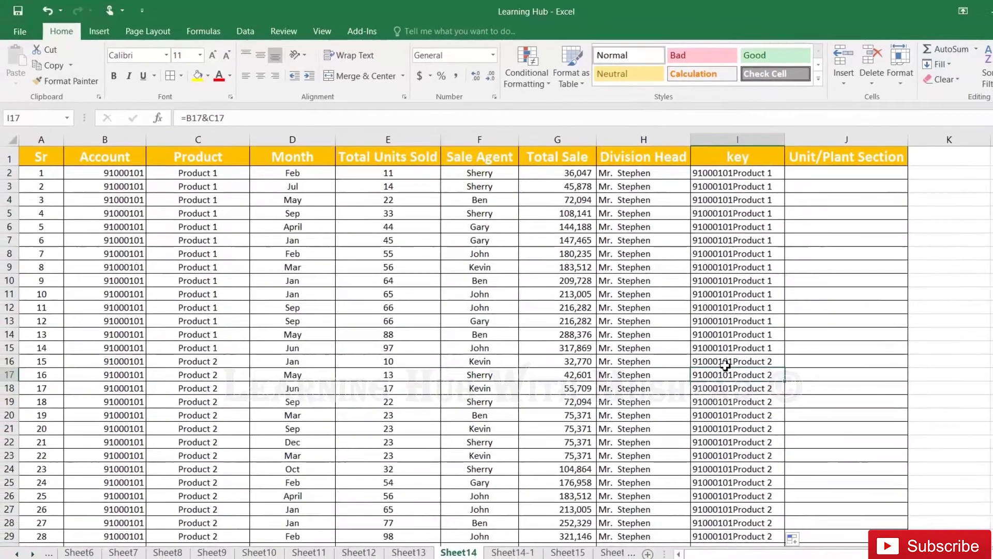
left_click(725, 362)
left_click(715, 348)
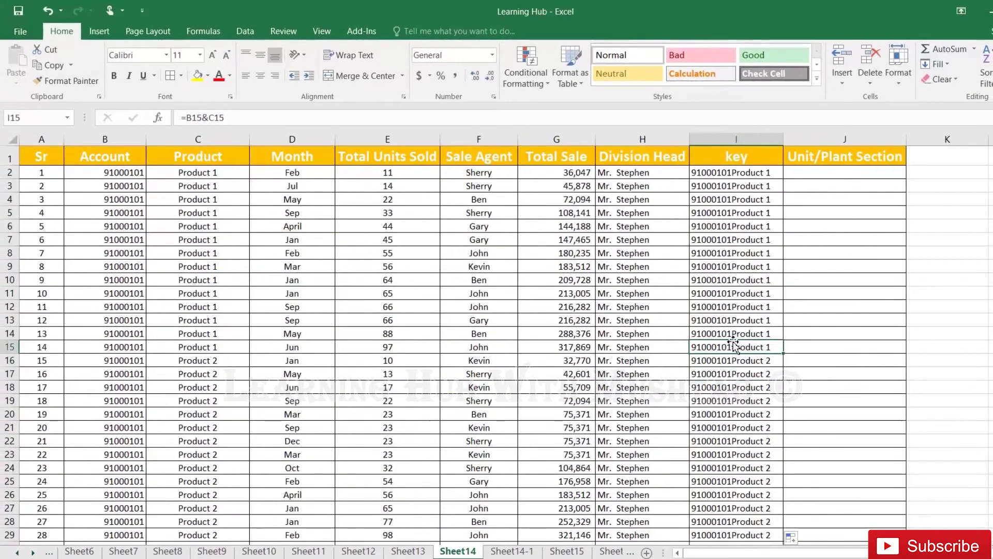
left_click(512, 551)
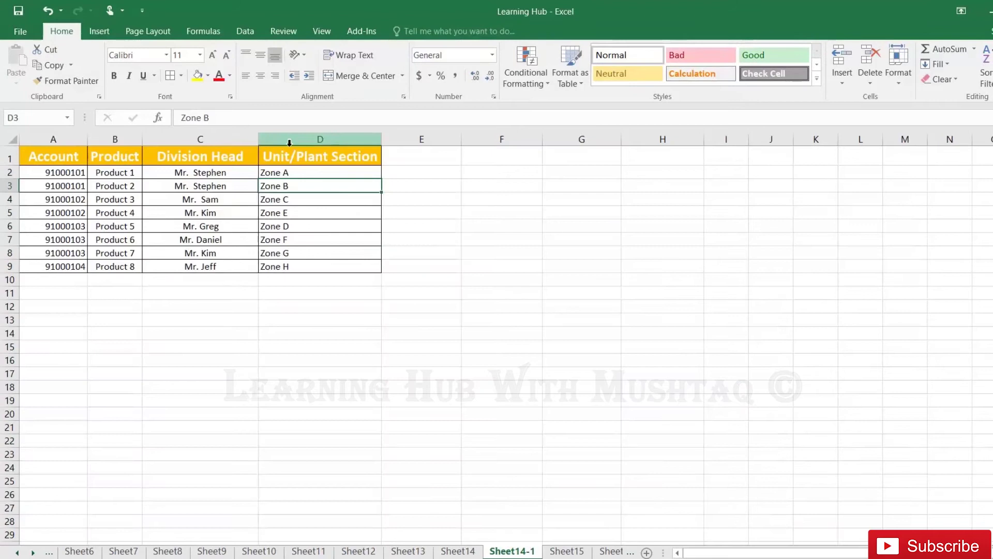
Insert a blank column D on Sheet14-1 headed key
right_click(289, 143)
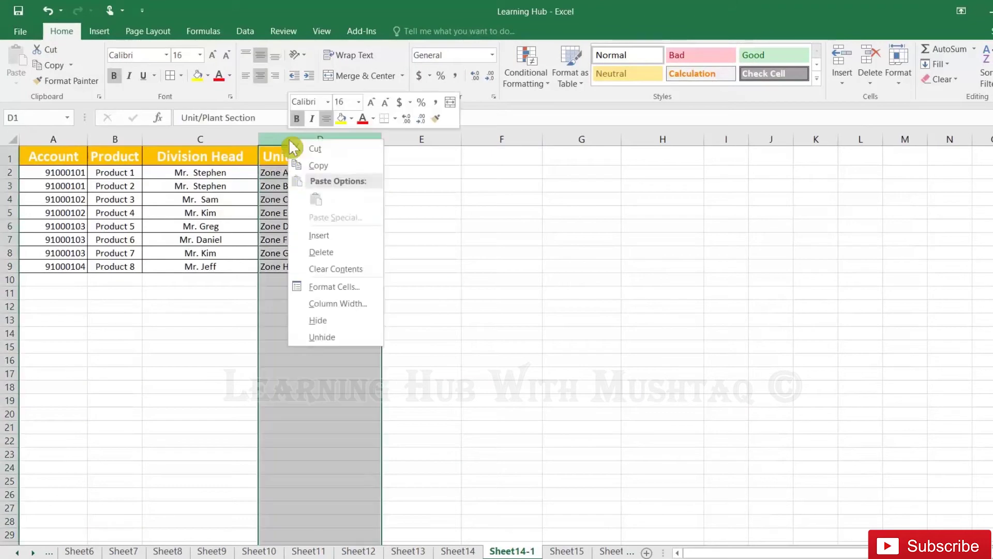
left_click(332, 239)
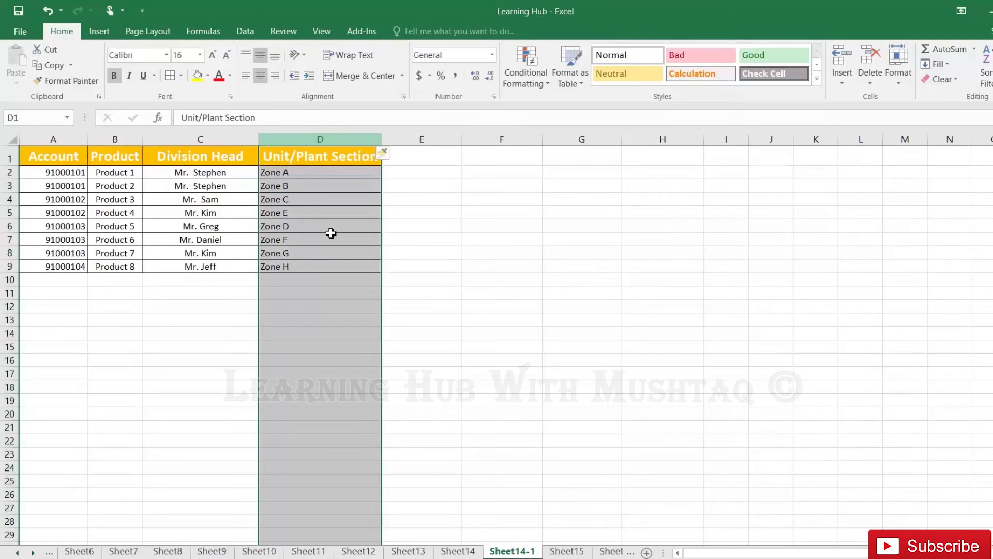
left_click(284, 155)
type("key")
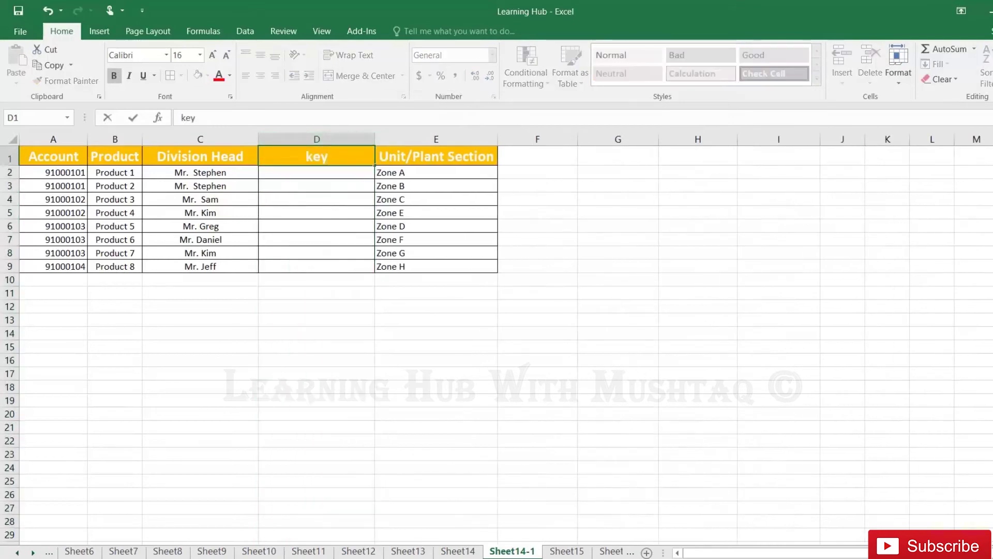
key("Return")
Enter =A2&B2 in D2 and fill it down through row 9
type("=")
key("Left")
key("Left")
key("Left")
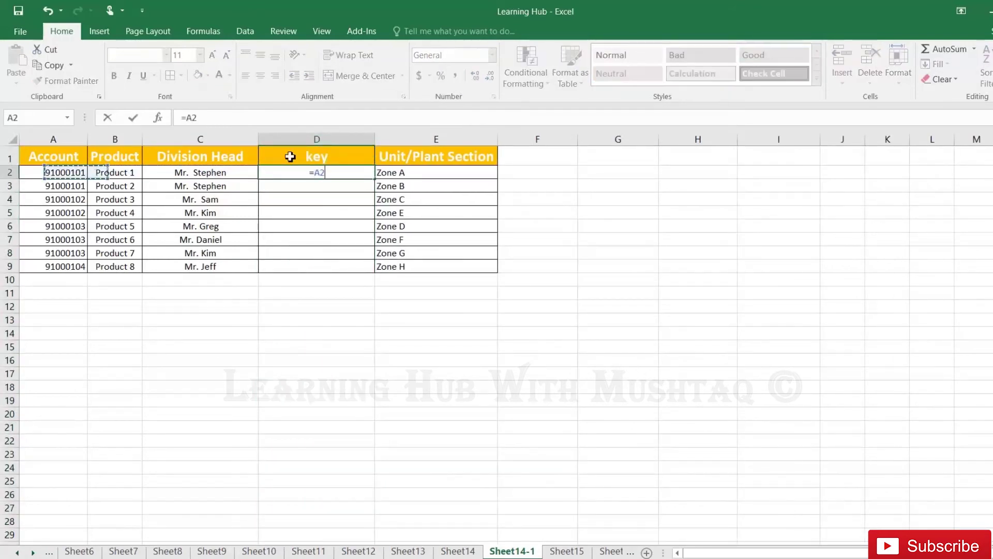
type("&")
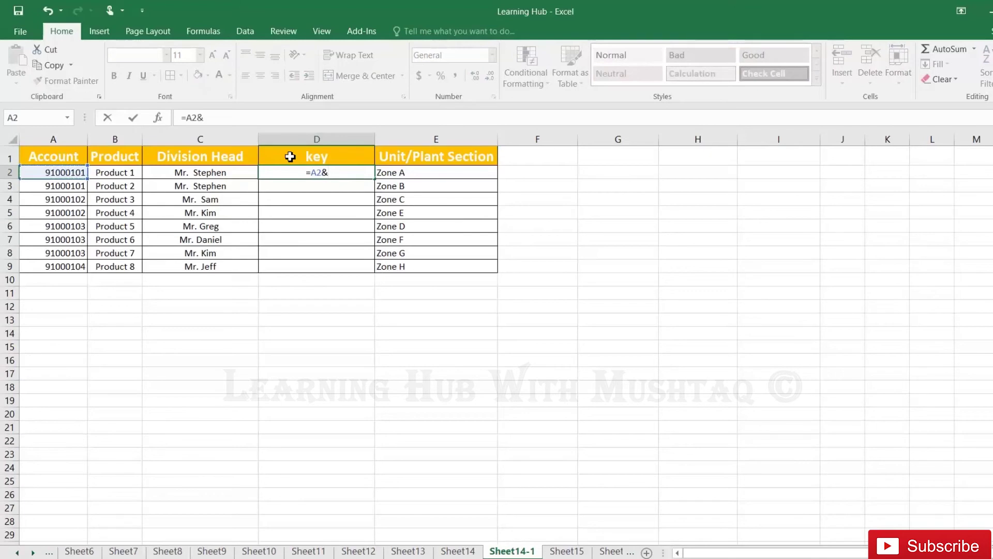
key("Left")
key("Left")
key("Left")
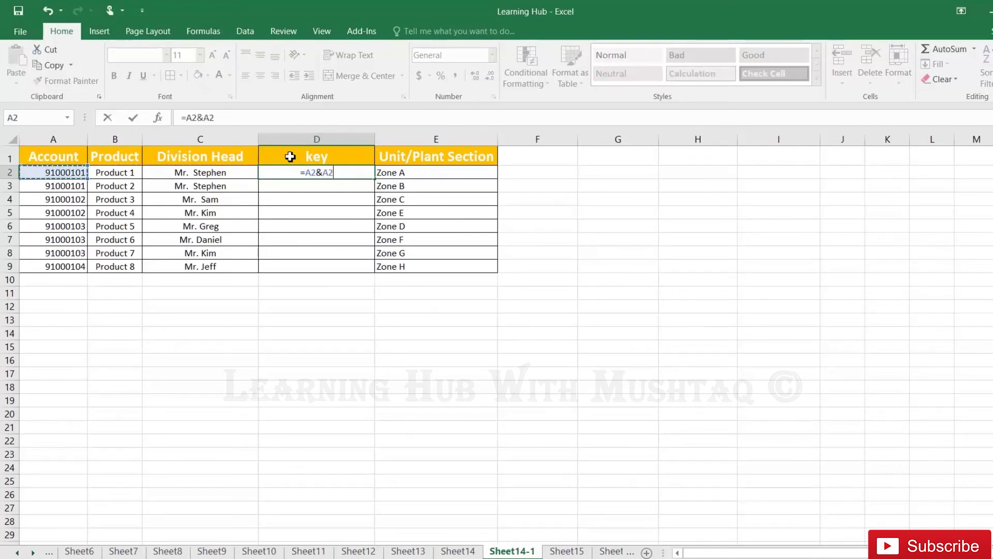
key("Right")
key("Return")
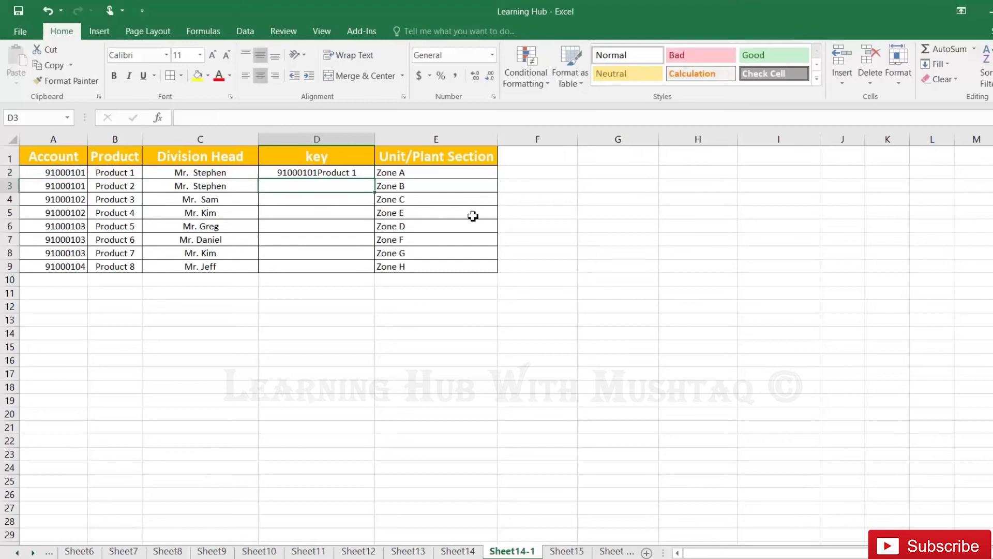
left_click(365, 173)
double_click(376, 180)
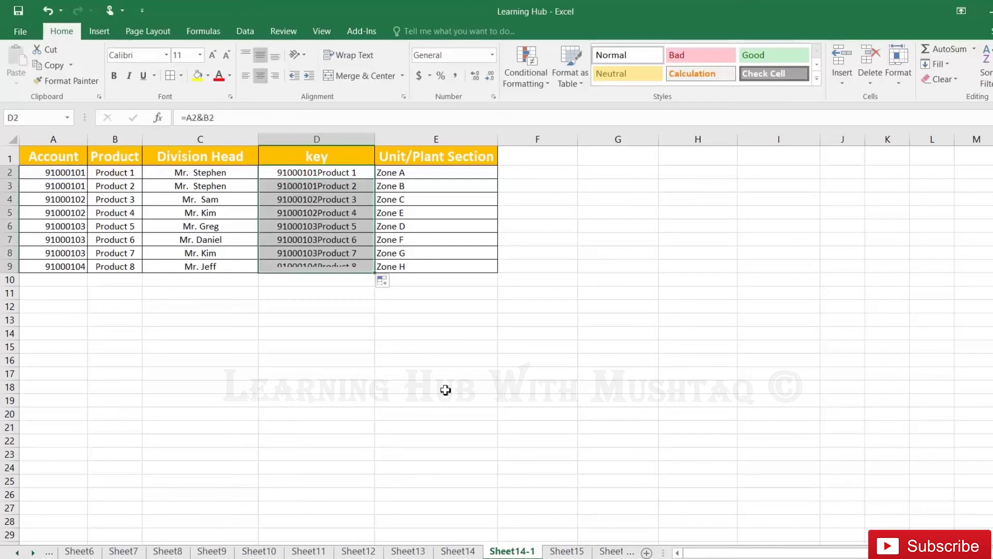
Build =VLOOKUP(I2,'Sheet14-1'!D:E,2, in J2, matching the key against Sheet14-1's key and zone columns
left_click(457, 551)
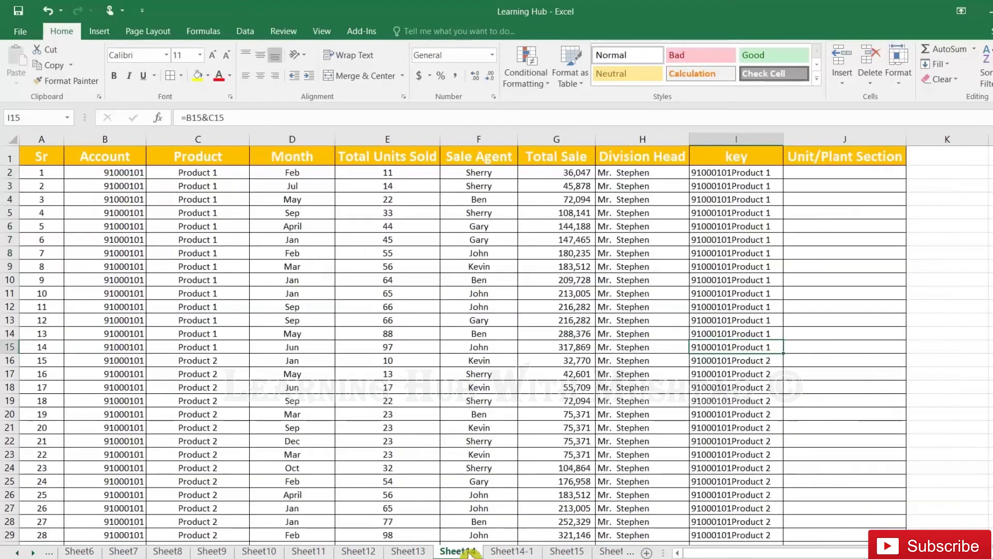
left_click(830, 172)
type("=vl")
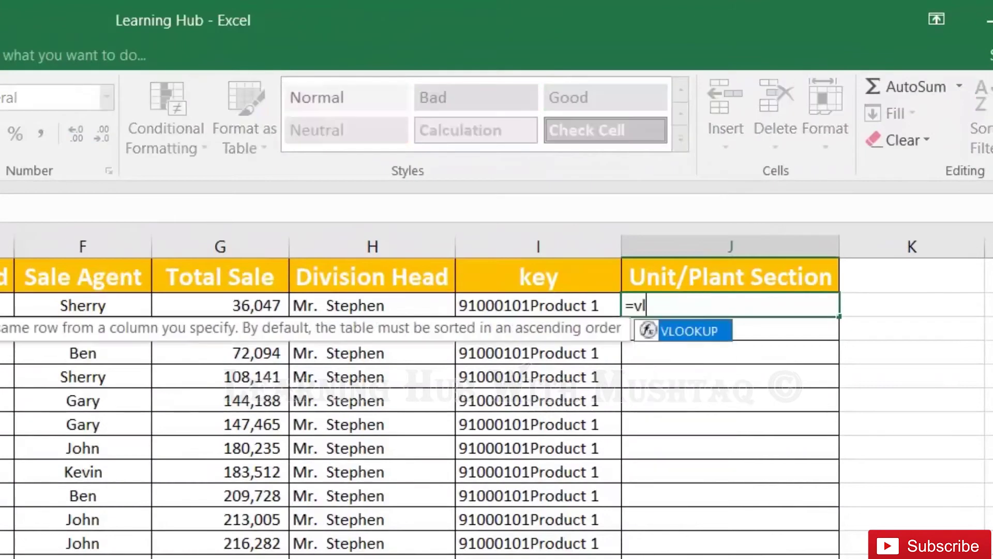
key("Tab")
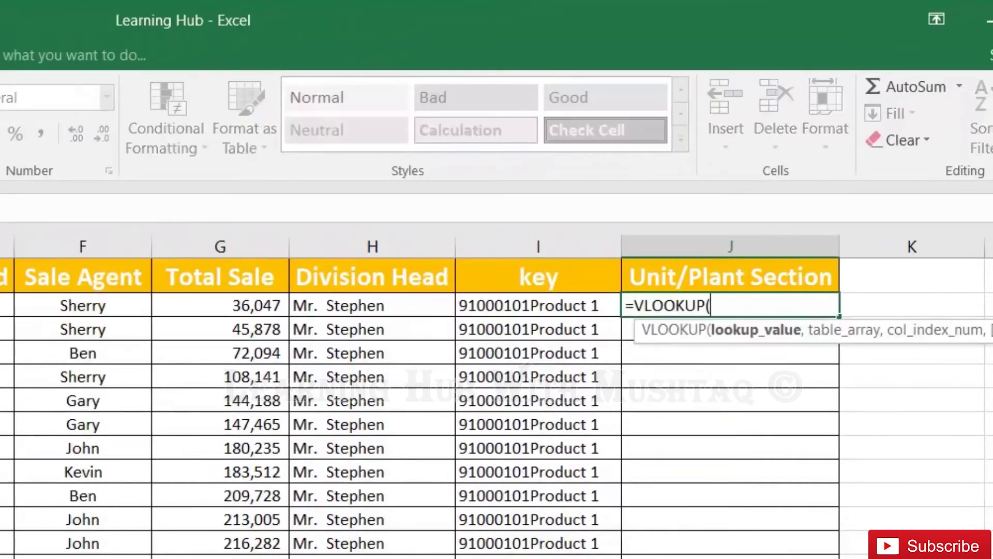
key("Left")
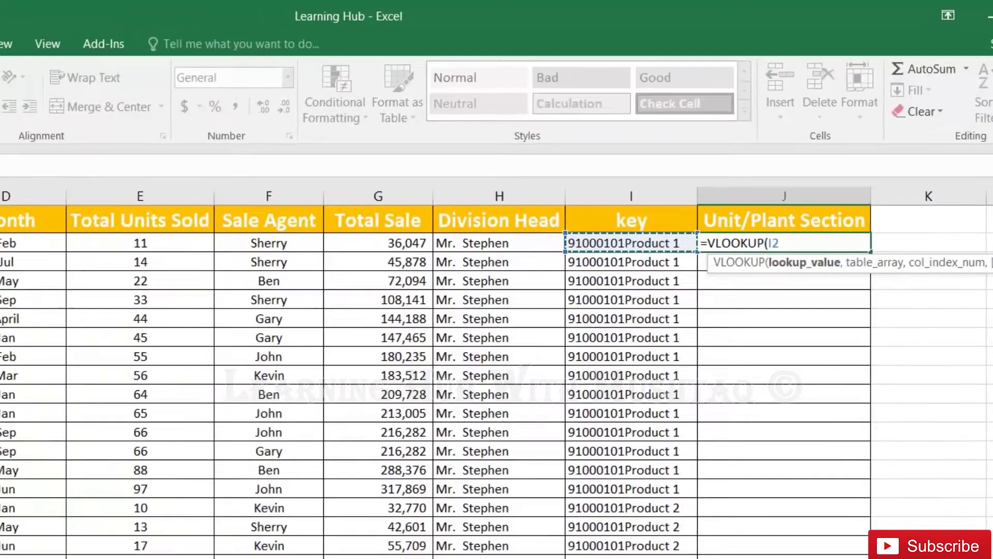
type(",")
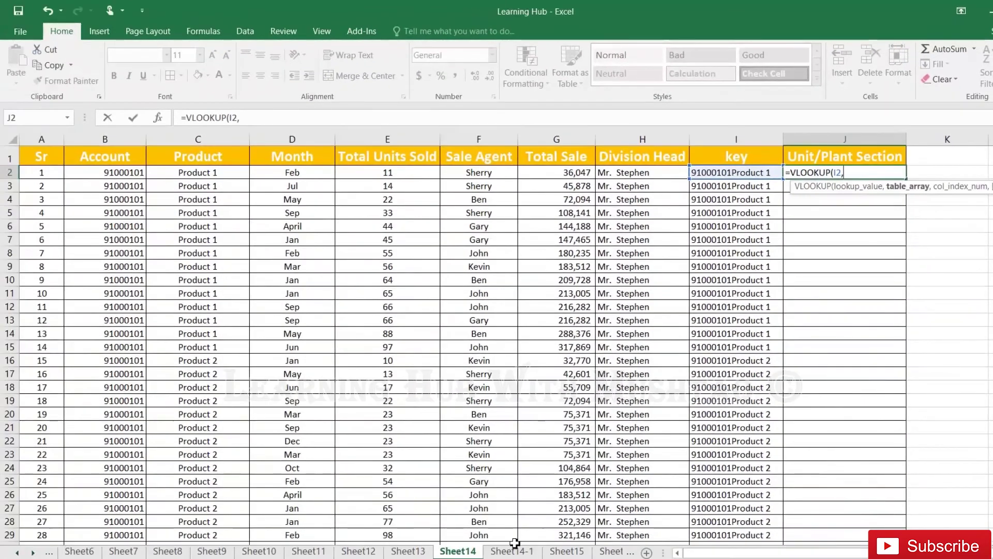
left_click(513, 548)
left_click_drag(329, 153, 419, 148)
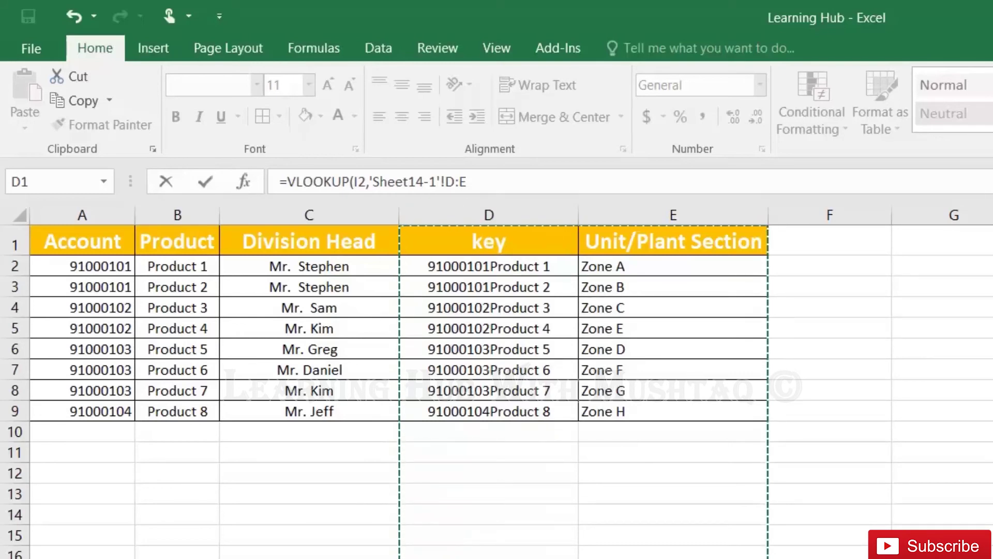
left_click(467, 181)
type(",2")
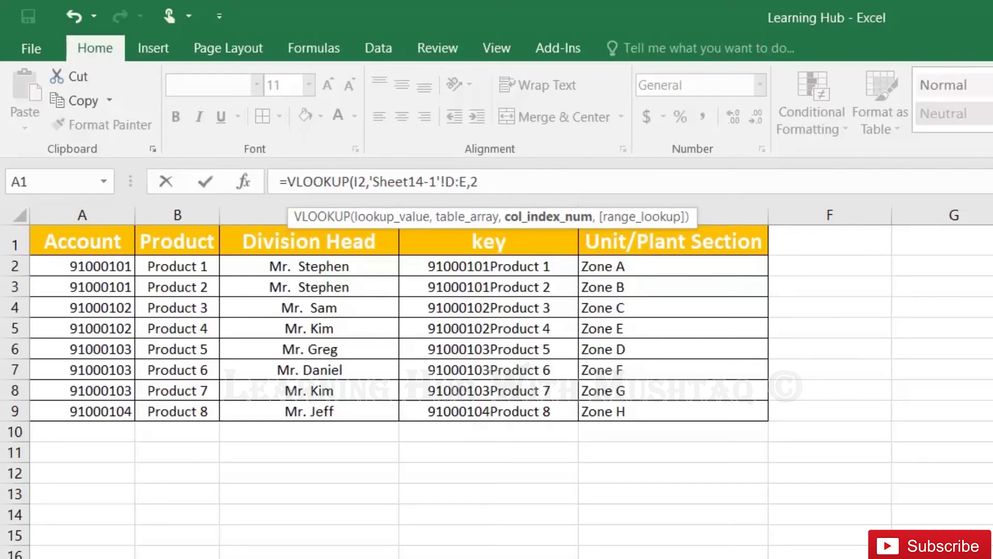
type(",0")
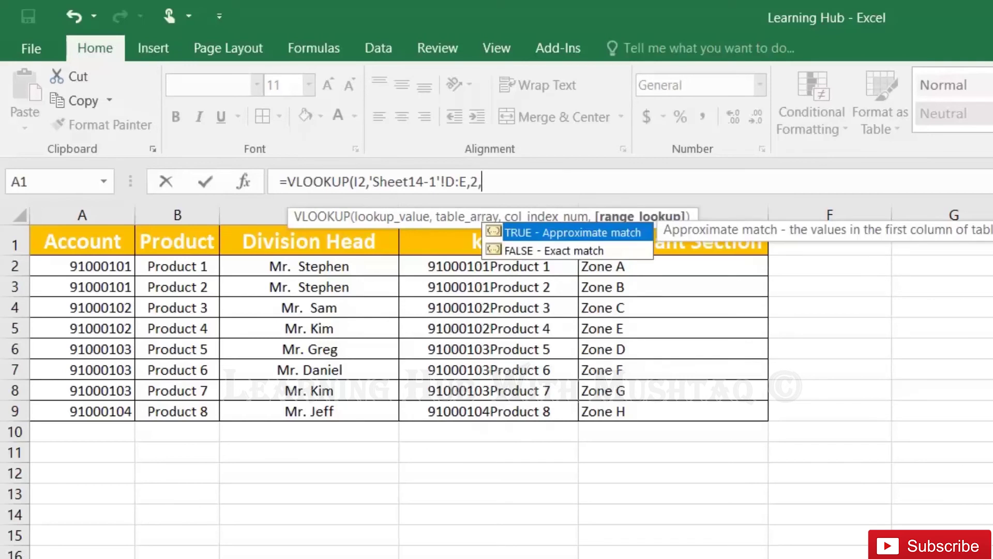
Commit the zone VLOOKUP in J2, fill it down column J, and verify row 16
key("Return")
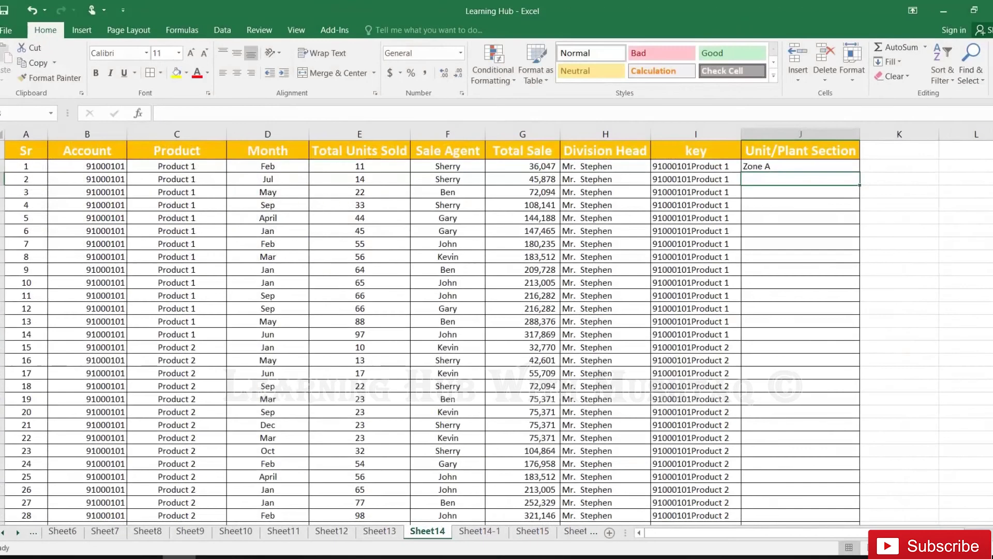
left_click(808, 167)
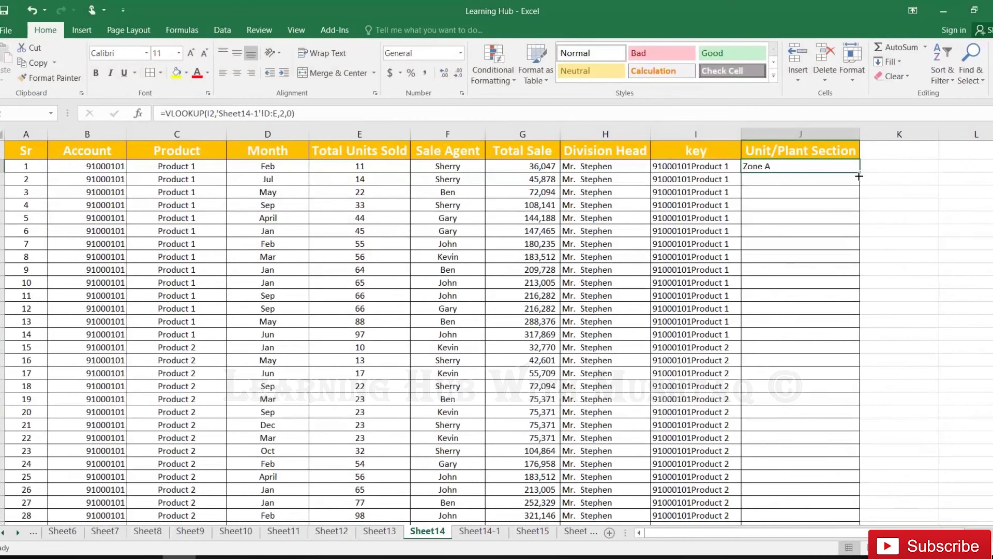
double_click(859, 176)
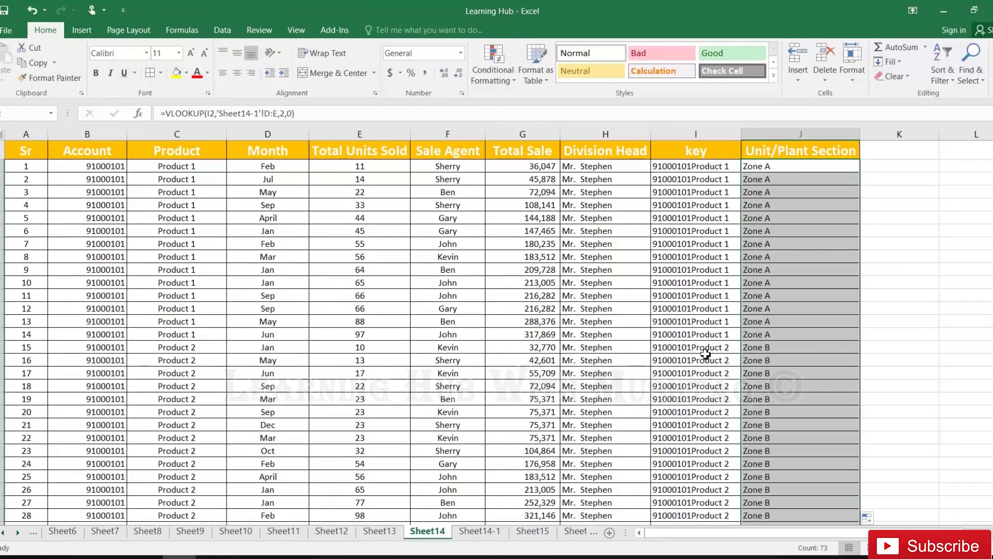
left_click(705, 351)
left_click(195, 348)
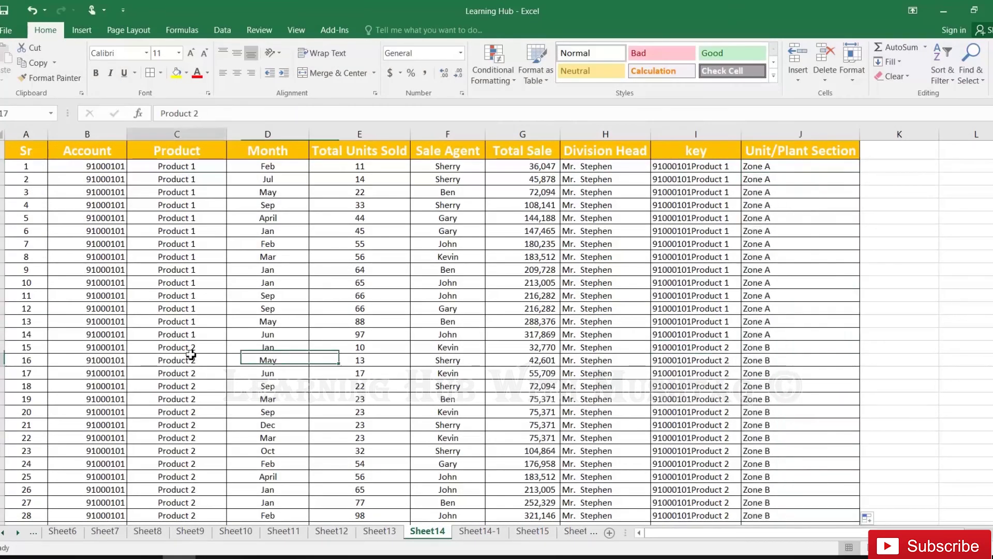
left_click(772, 351)
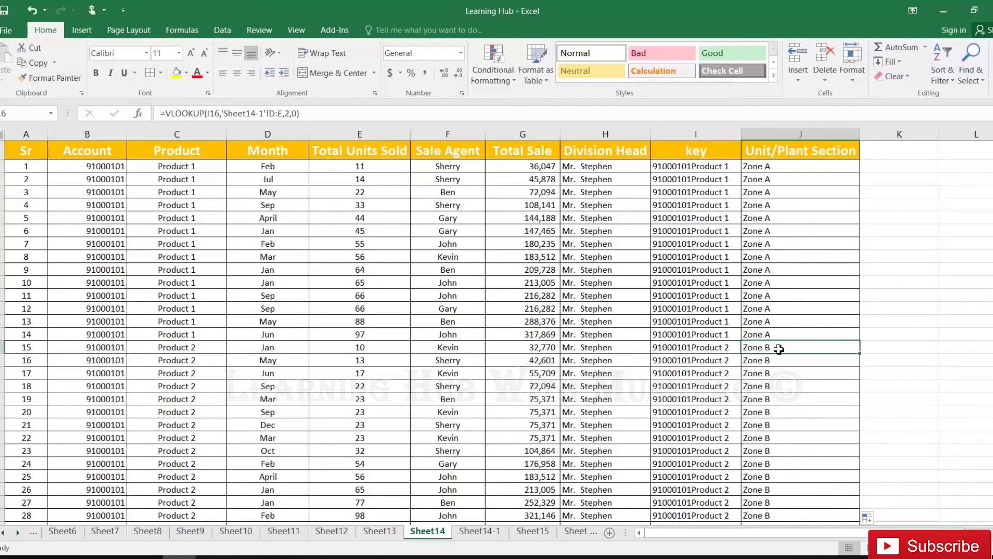
Select the zone results from J2 down to the last row
left_click(784, 169)
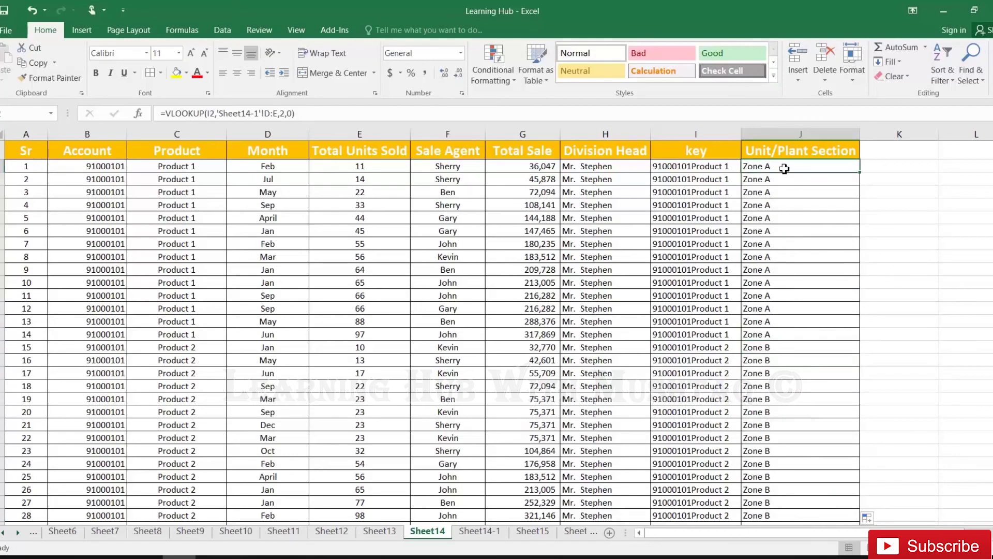
key("ctrl+shift+Down")
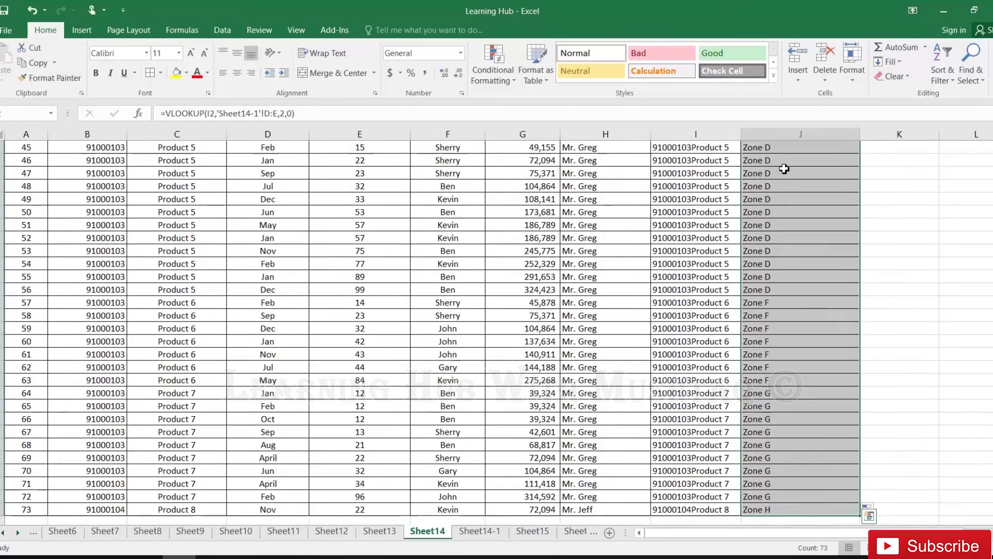
key("ctrl+q")
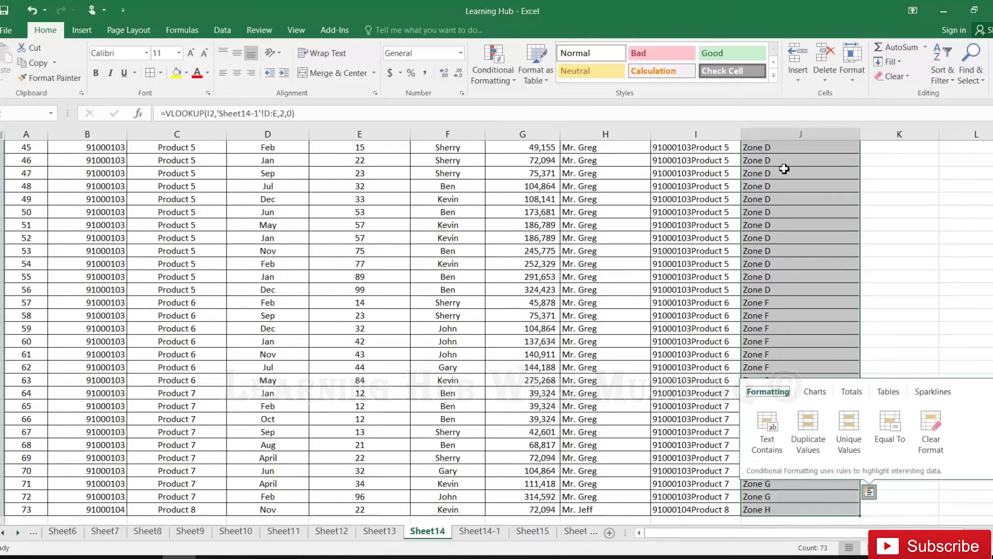
Copy column J's zone results and paste them back over themselves as plain values
right_click(784, 168)
left_click(801, 182)
scroll(786, 181, "up", 14)
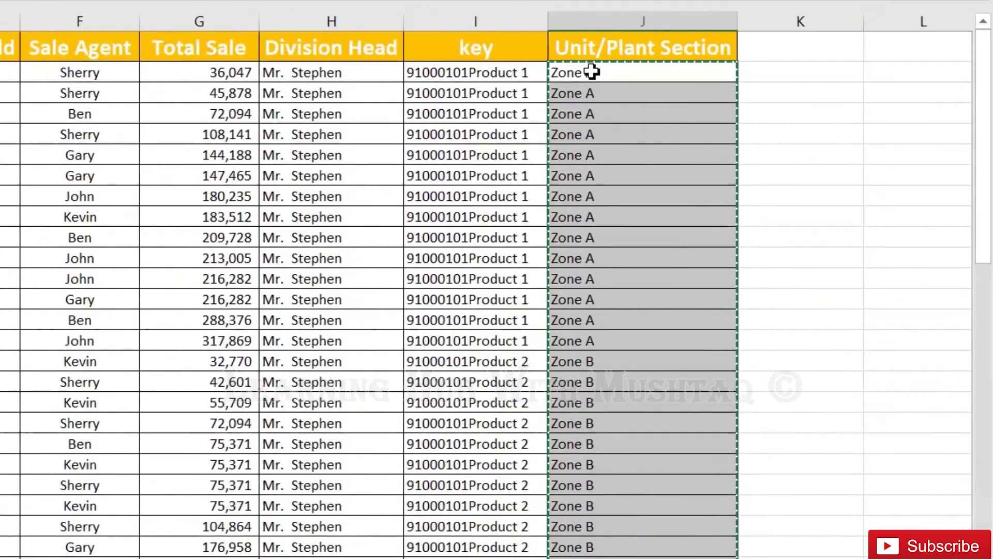
right_click(592, 72)
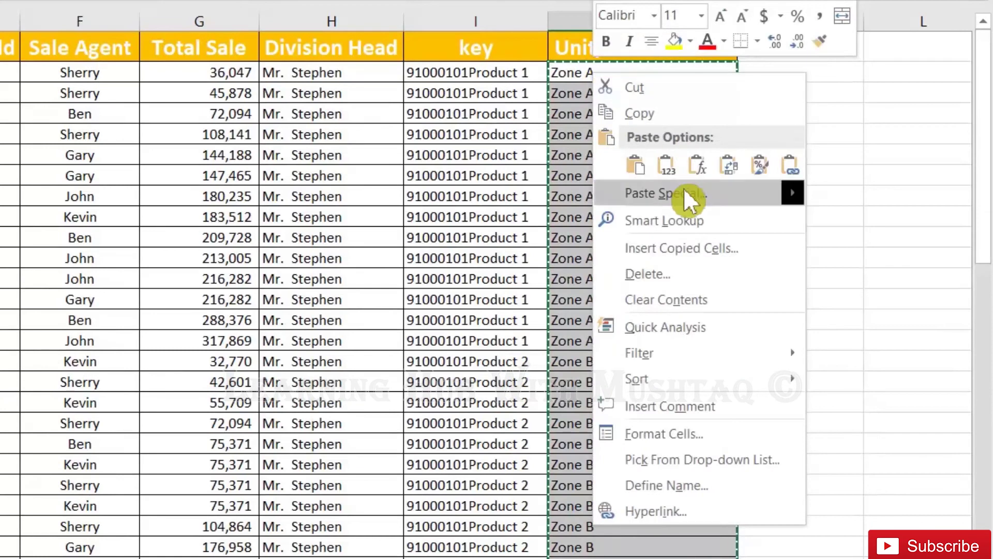
left_click(675, 167)
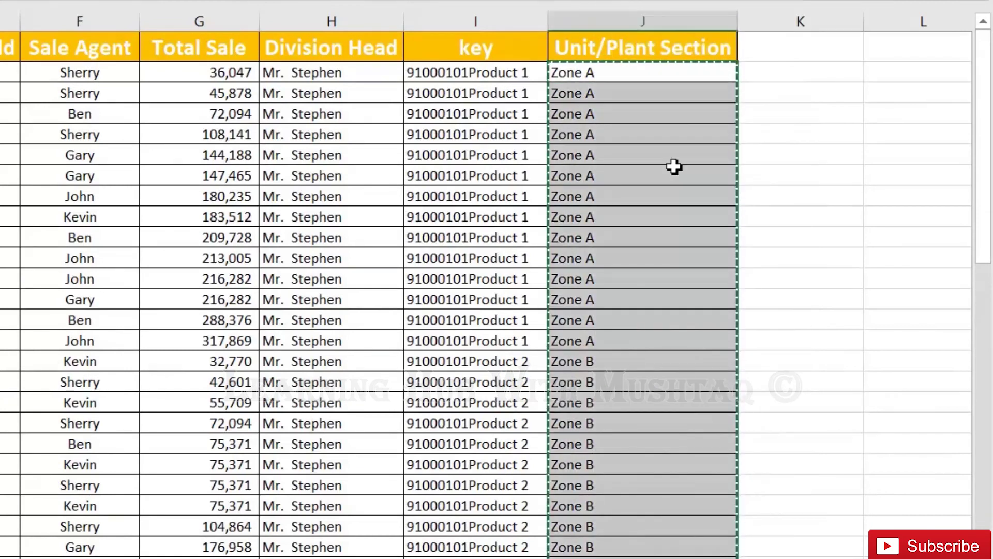
key("Escape")
left_click(617, 139)
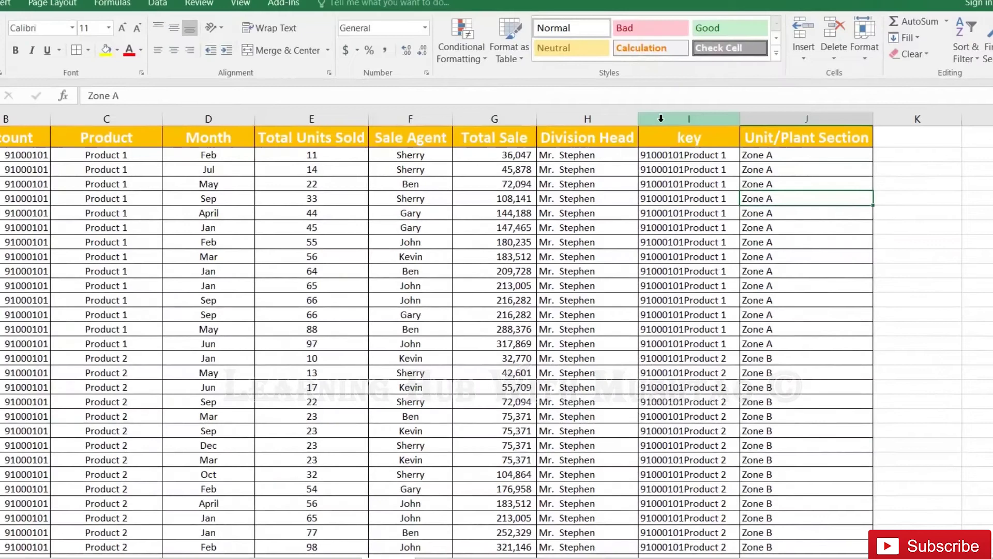
Delete Sheet14's key helper column, confirm I2's zone, then bring up Sheet14-1's column D options
right_click(661, 118)
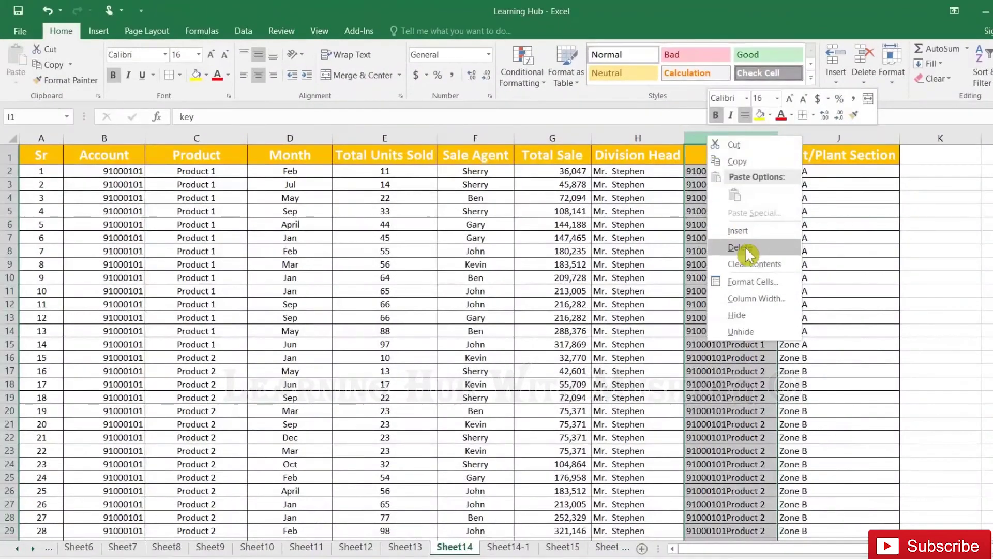
left_click(748, 248)
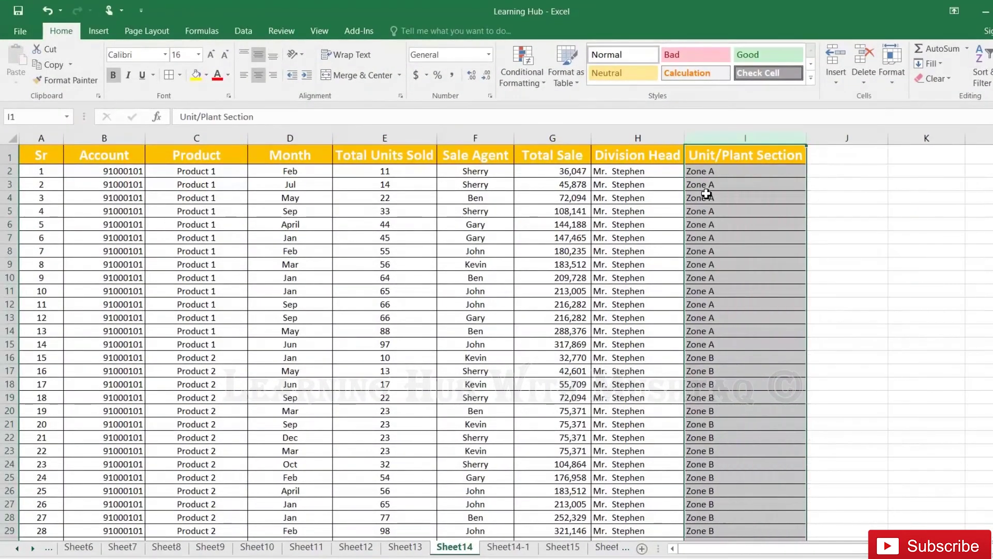
left_click(705, 171)
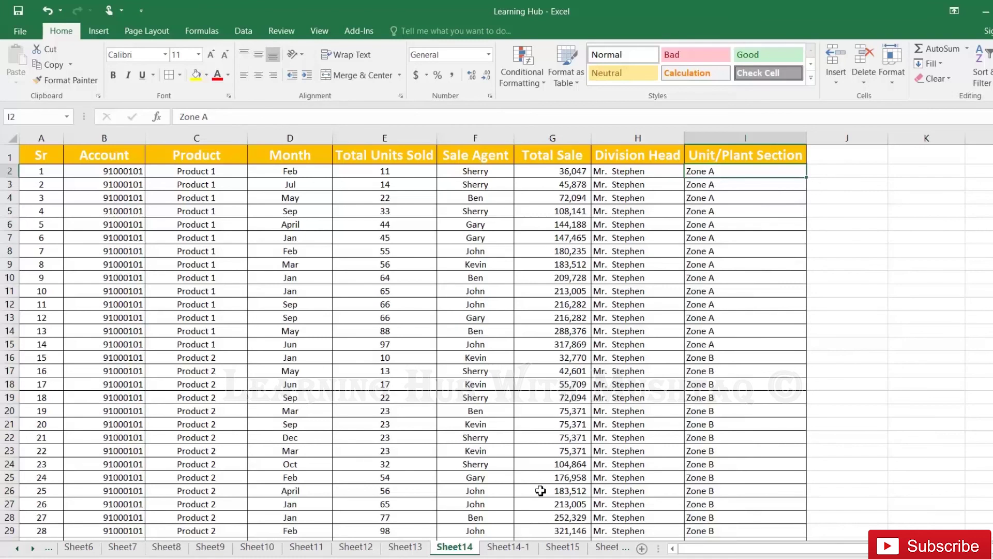
left_click(509, 547)
right_click(337, 144)
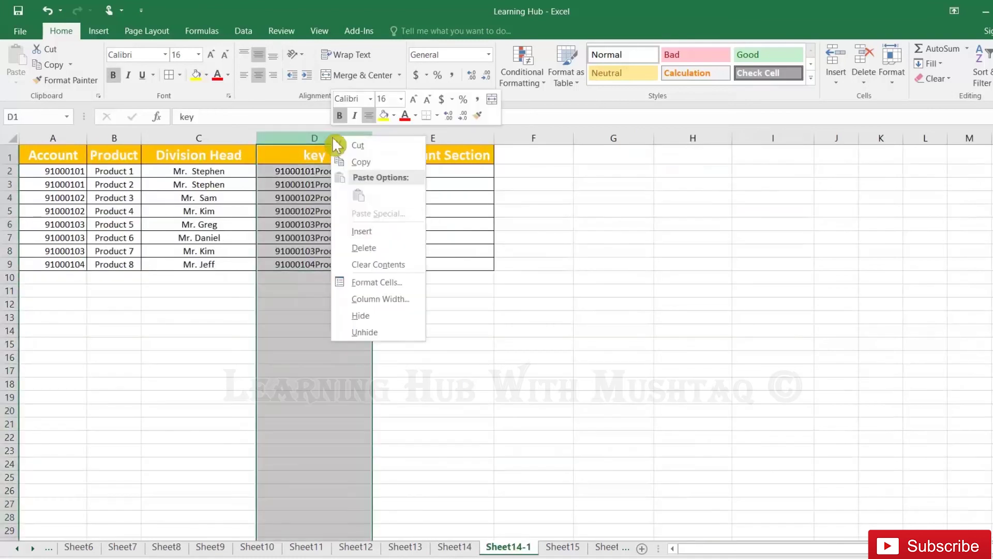